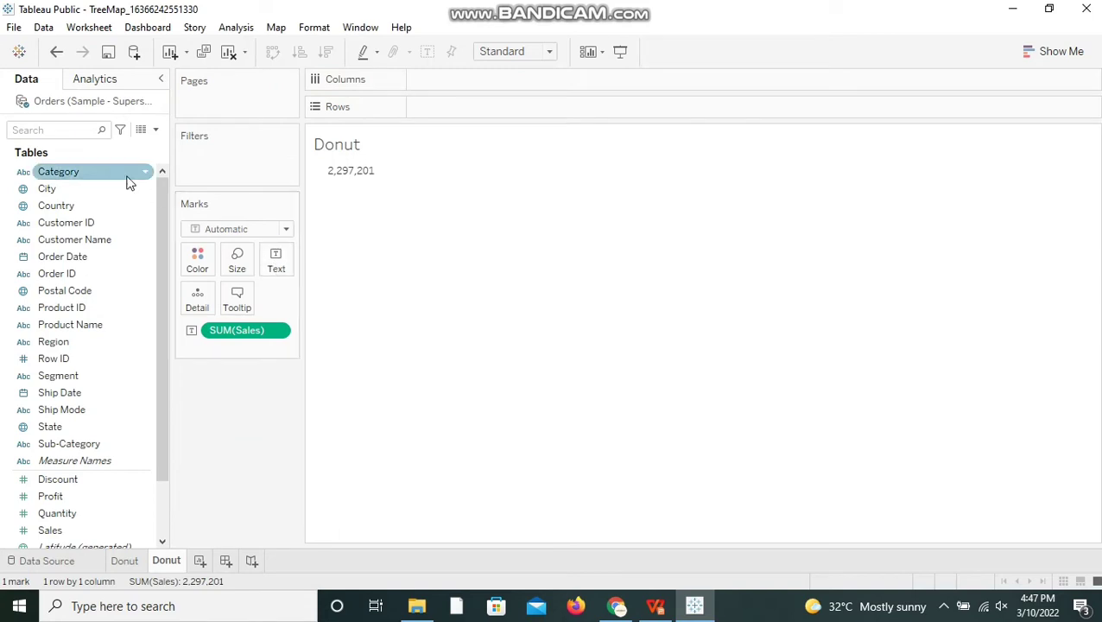
- Turn the sales figure into a pie chart coloured by Category, with slice angles based on Sales
click(115, 176)
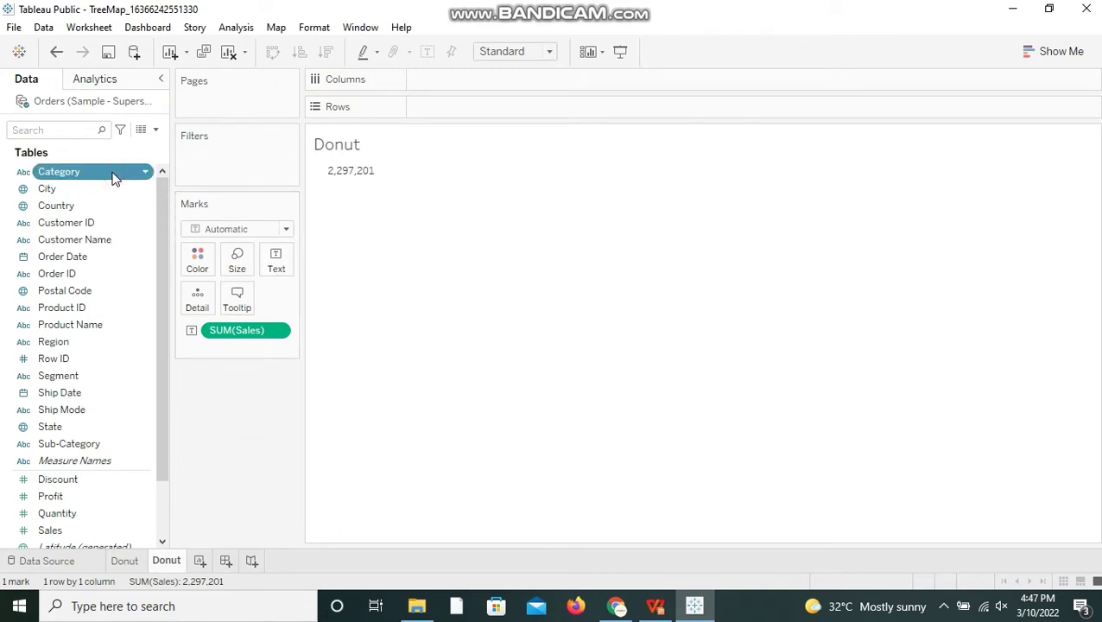
drag(115, 176, 202, 261)
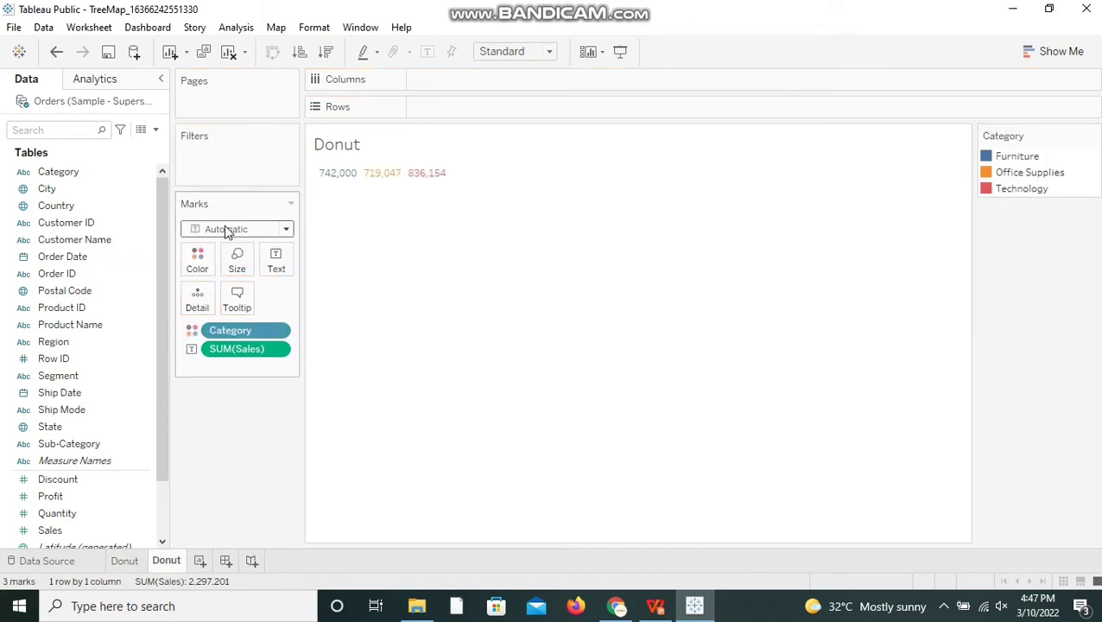
click(226, 232)
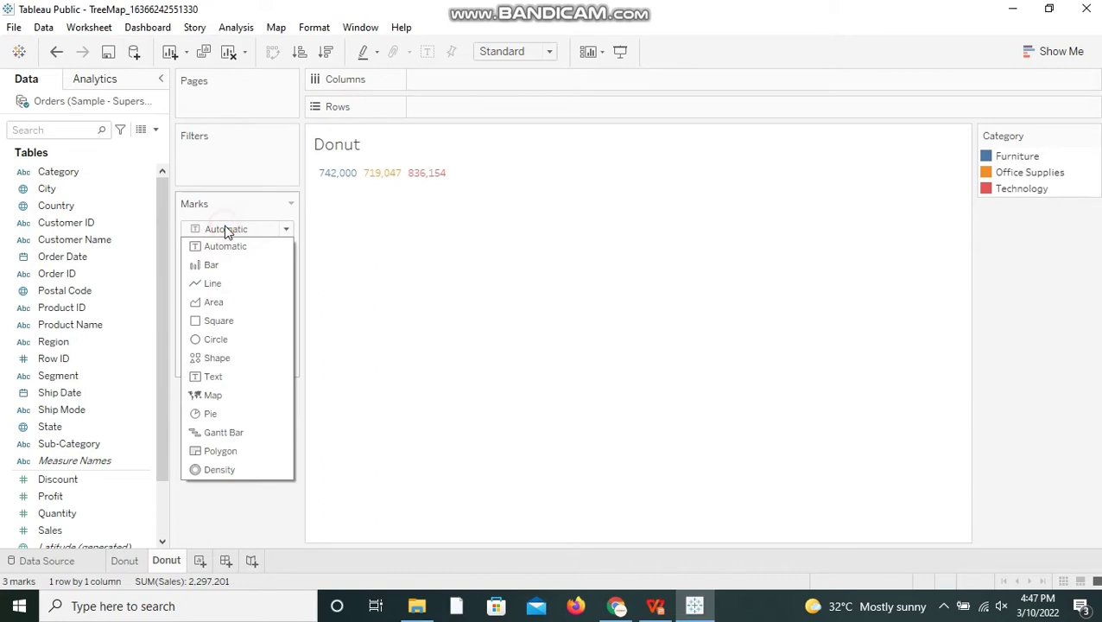
click(209, 416)
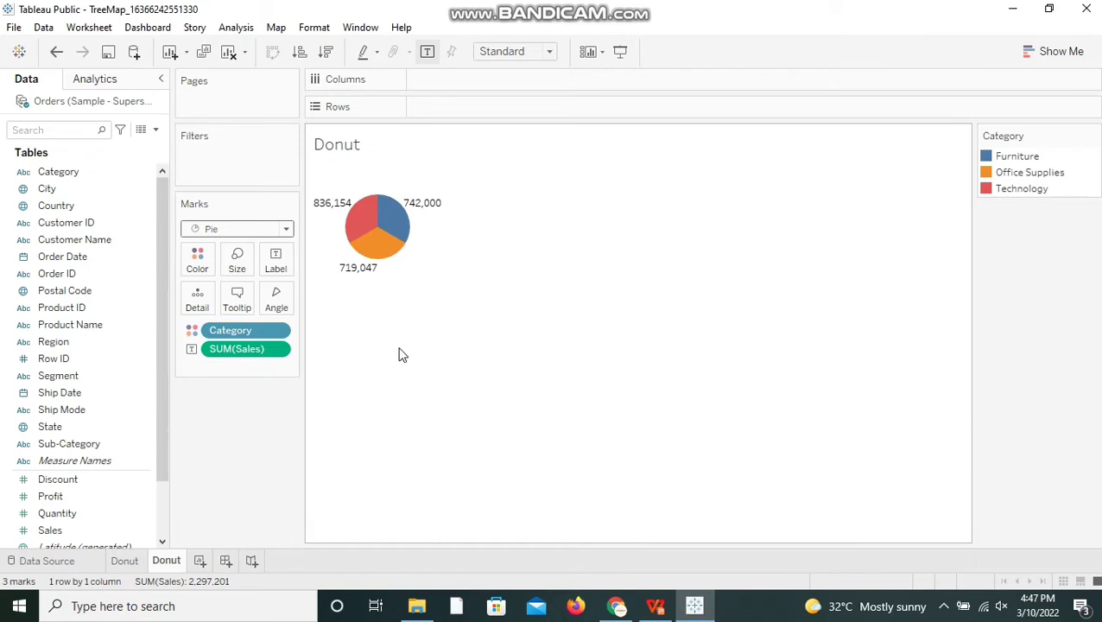
mouse_move(391, 250)
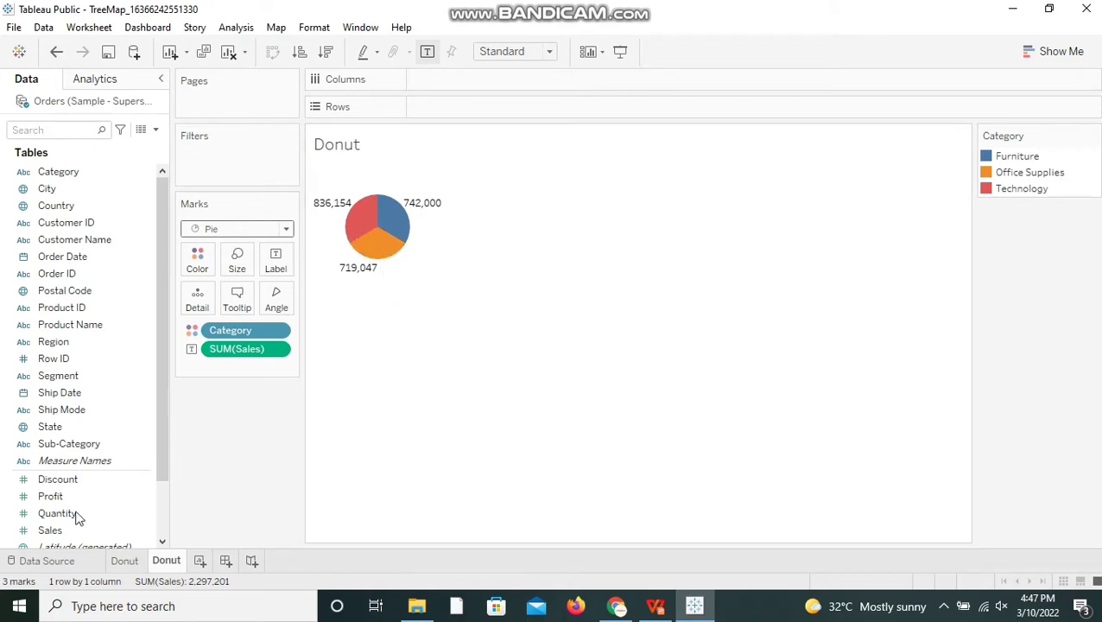
drag(50, 530, 278, 305)
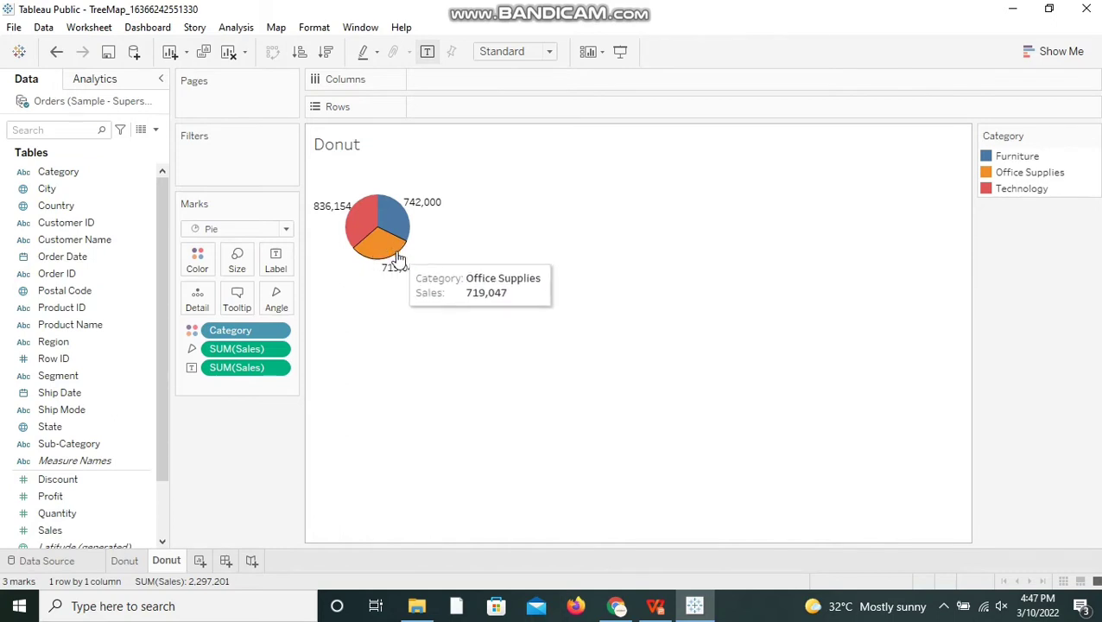
mouse_move(360, 222)
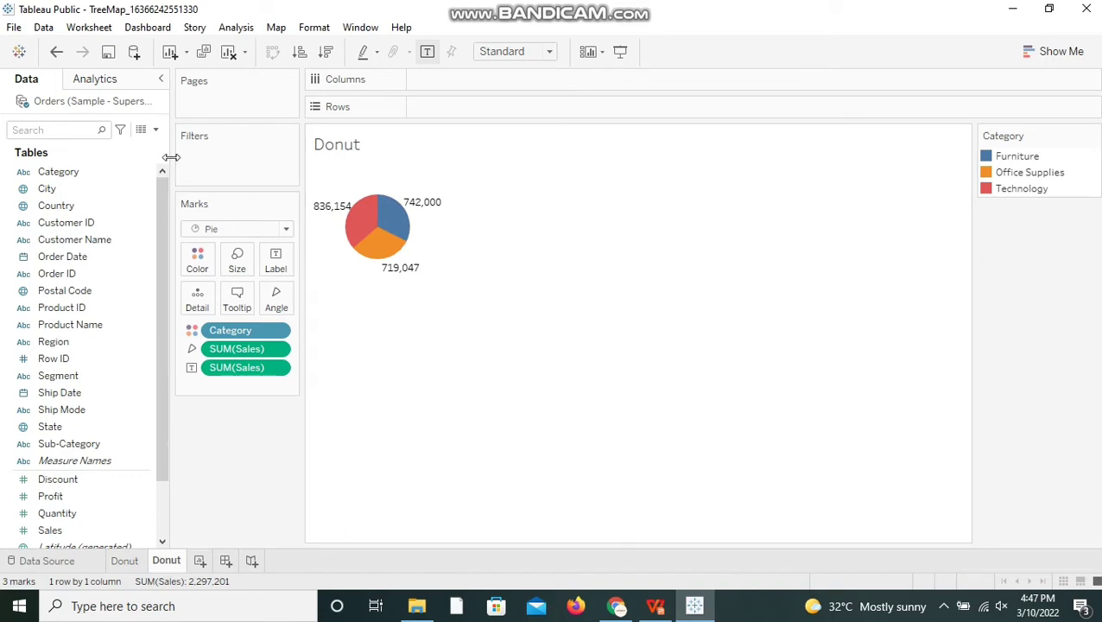
- Create a calculated field named Donut with the formula 0
click(156, 131)
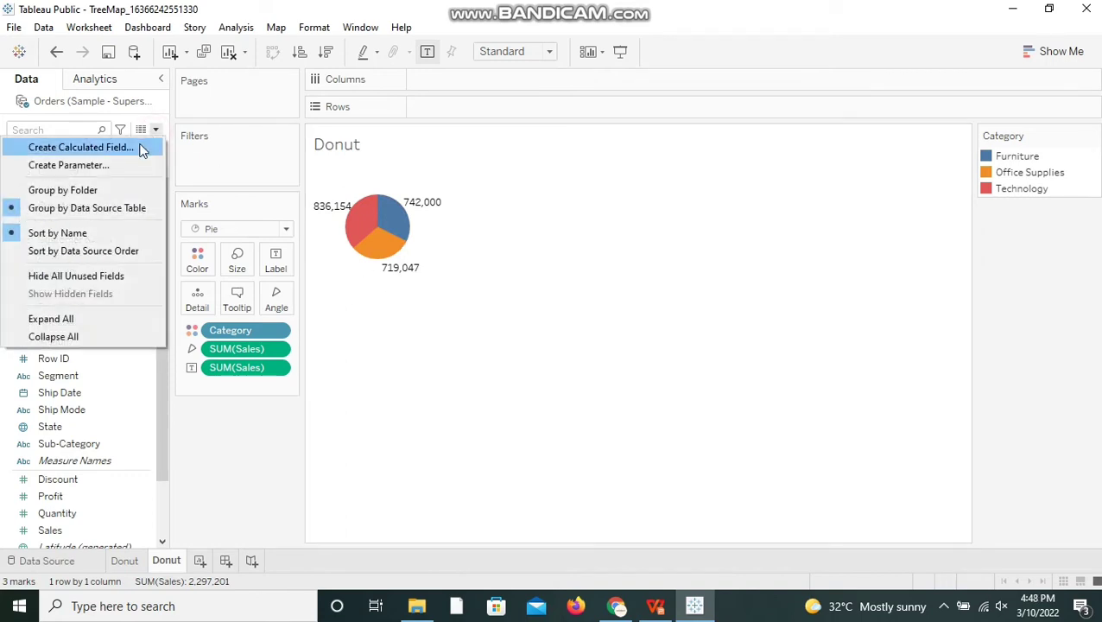
click(140, 147)
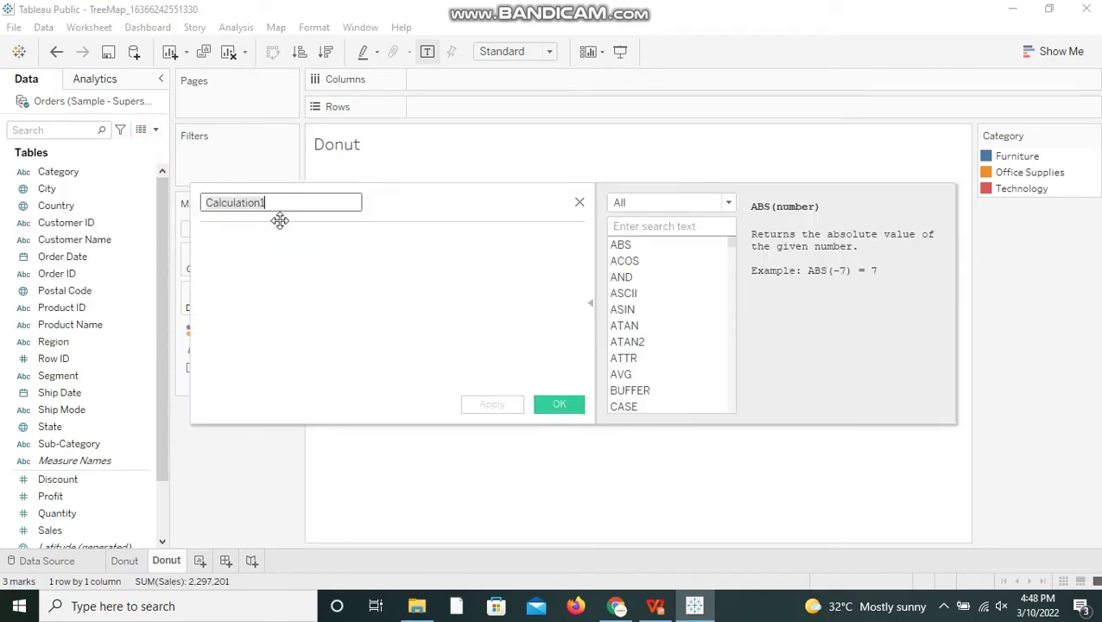
click(261, 268)
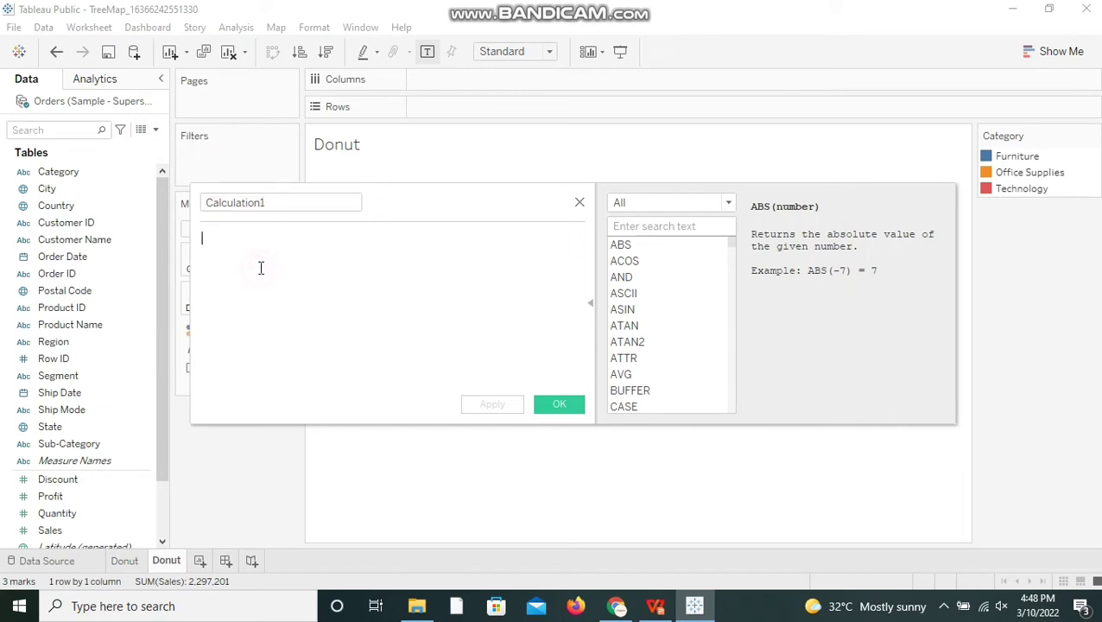
text(0)
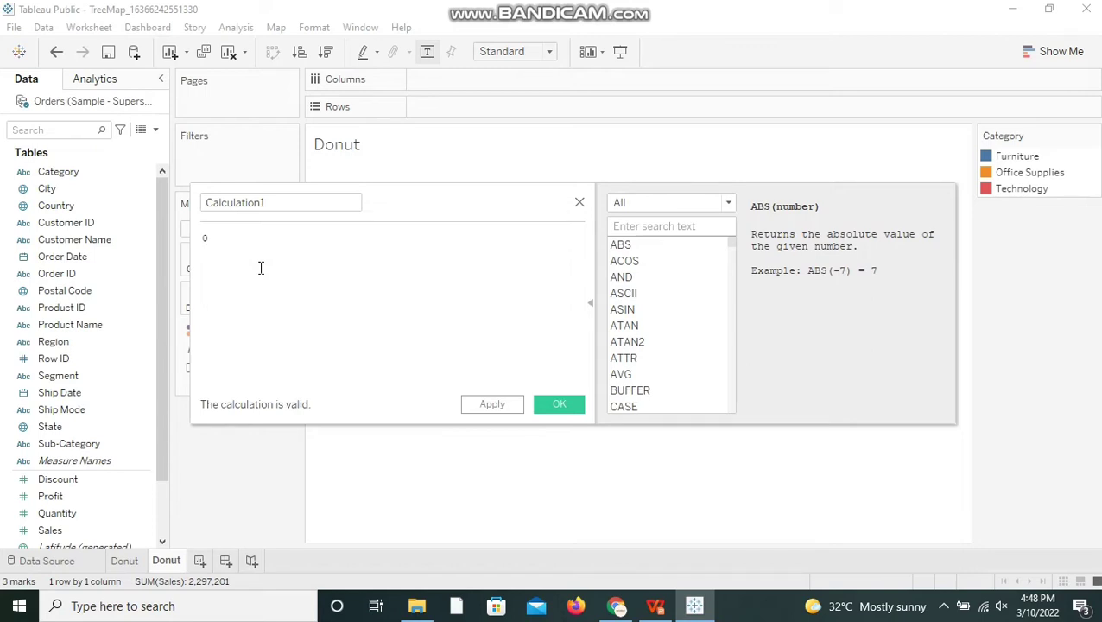
click(310, 207)
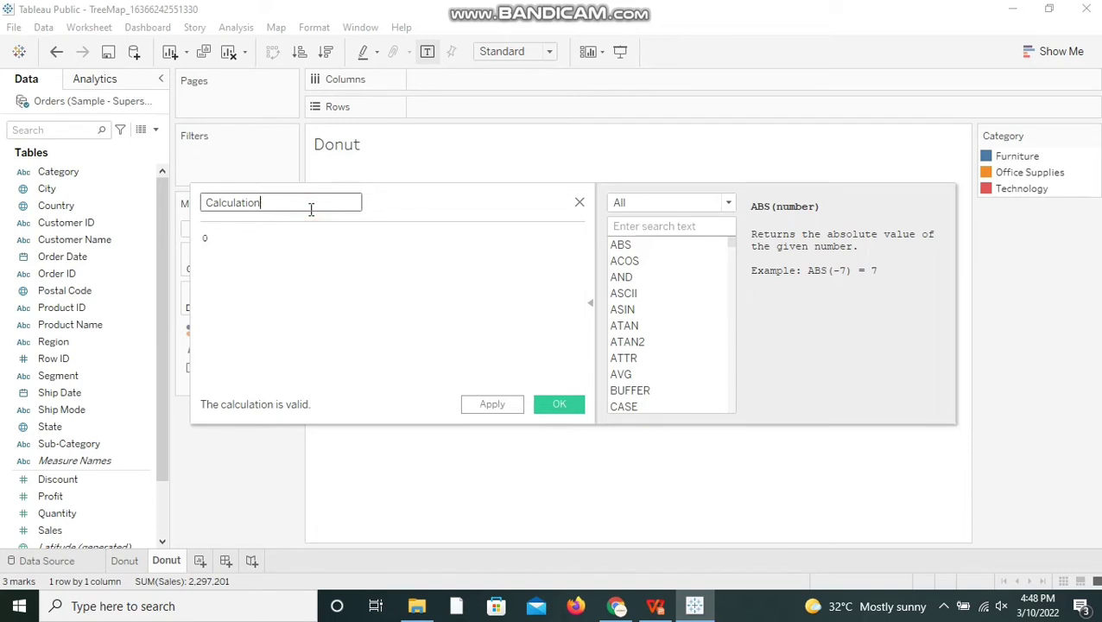
key(BackSpace)
key(BackSpace)
key(BackSpace)
key(BackSpace)
key(BackSpace)
key(BackSpace)
key(BackSpace)
key(BackSpace)
key(BackSpace)
key(BackSpace)
key(BackSpace)
text(Donut)
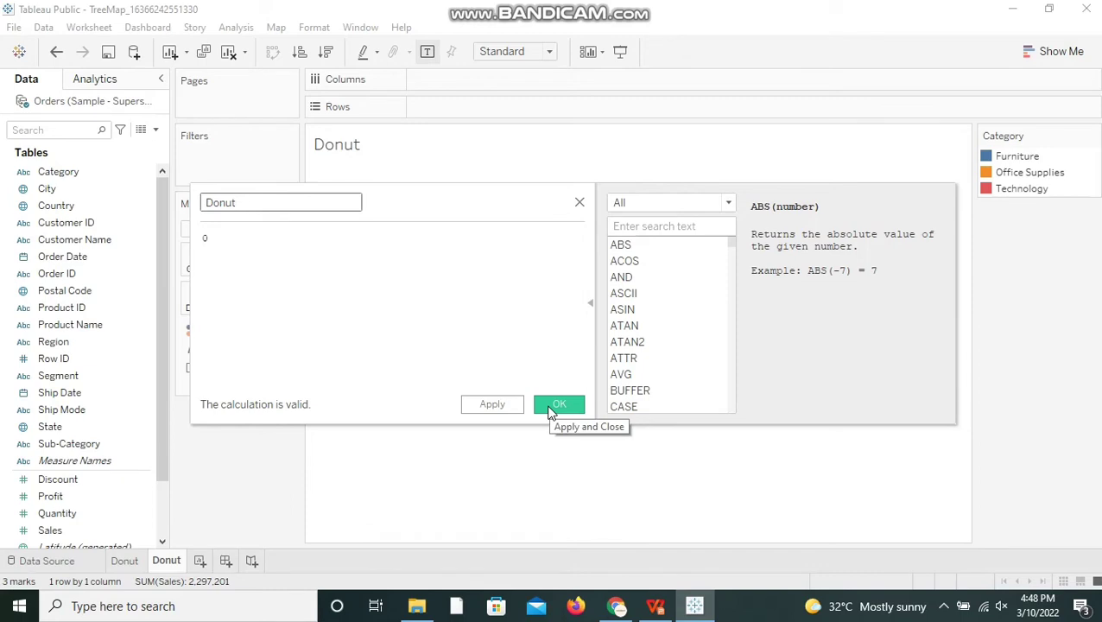
click(558, 405)
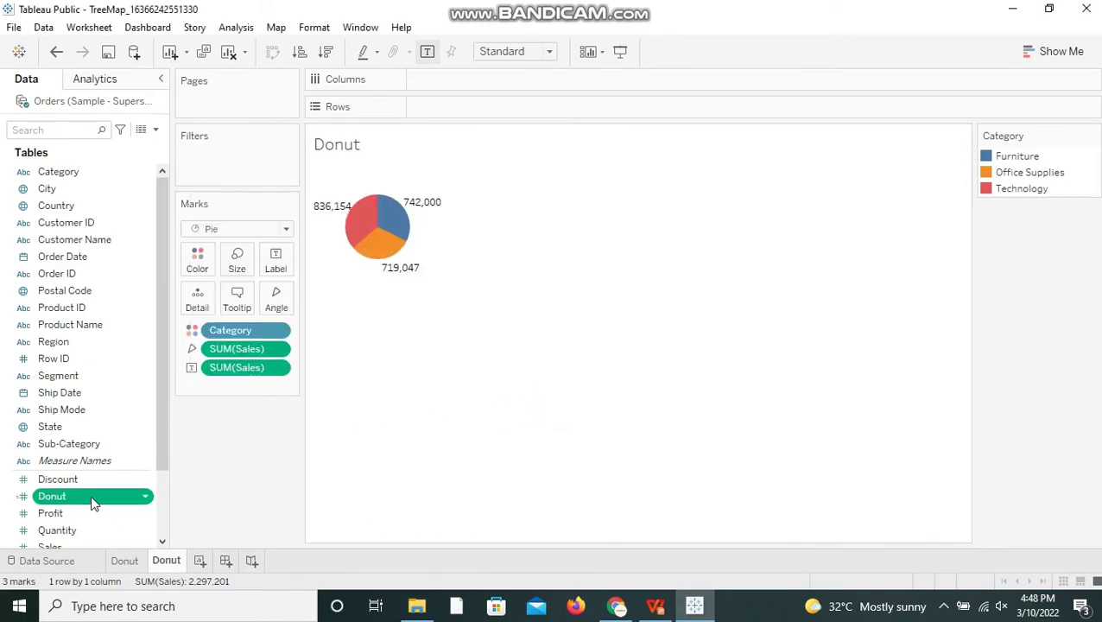
- Add the Donut field to Rows, and place a duplicate of it beside it on Rows
drag(104, 497, 437, 109)
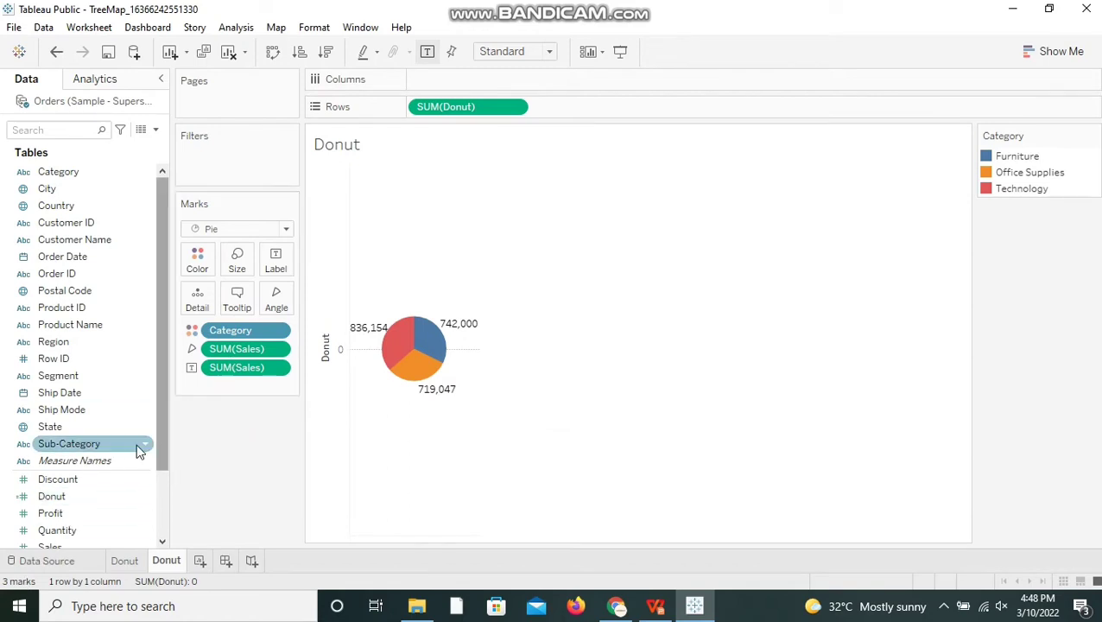
right_click(58, 499)
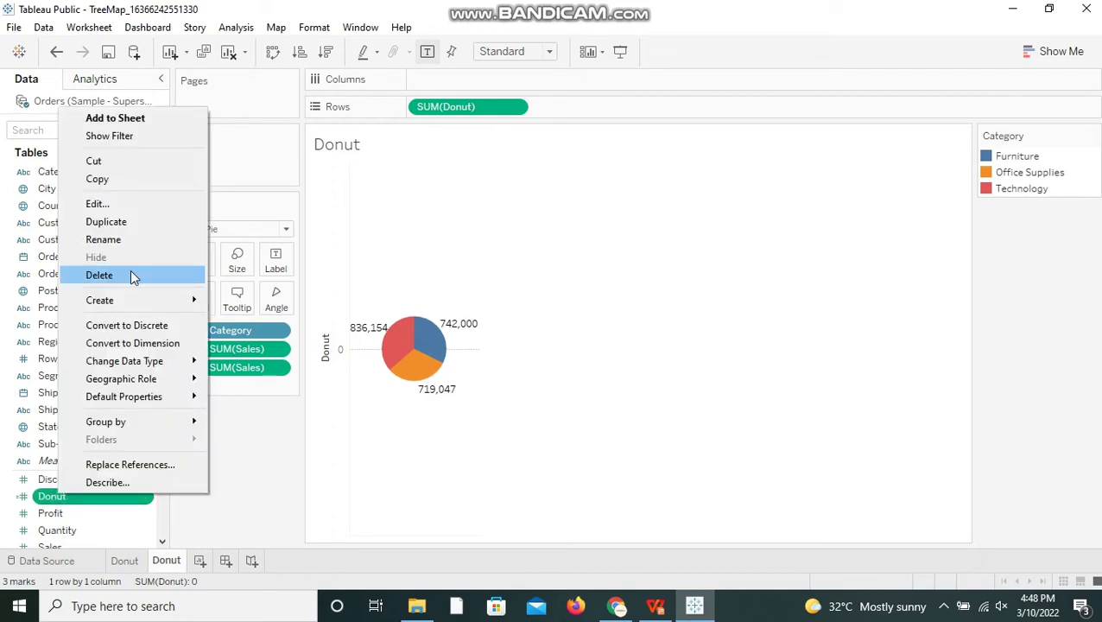
click(128, 221)
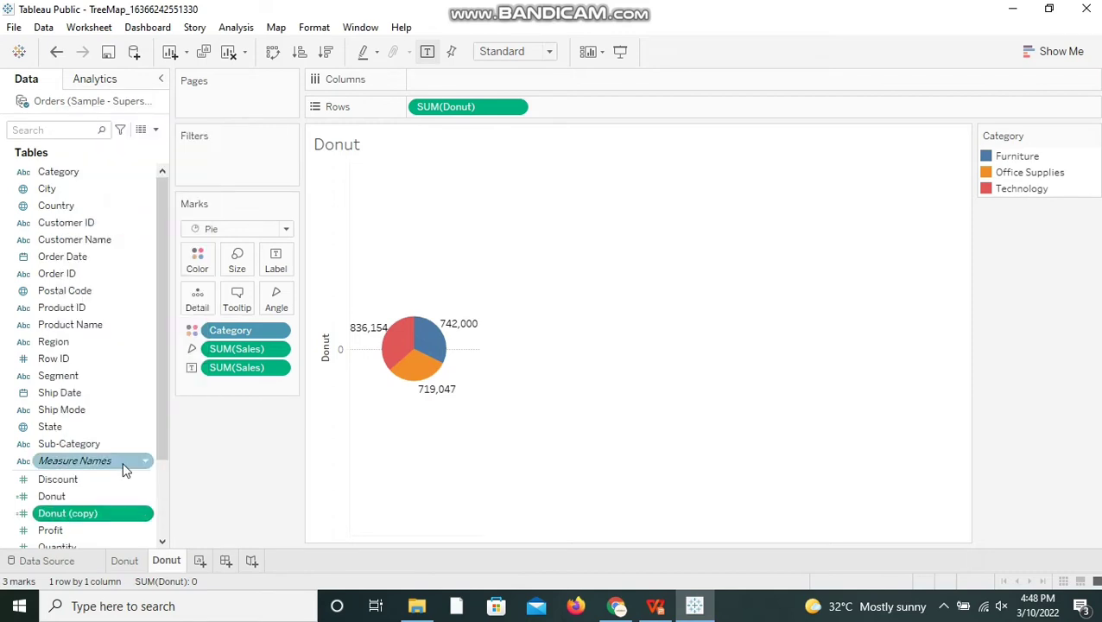
drag(91, 514, 584, 119)
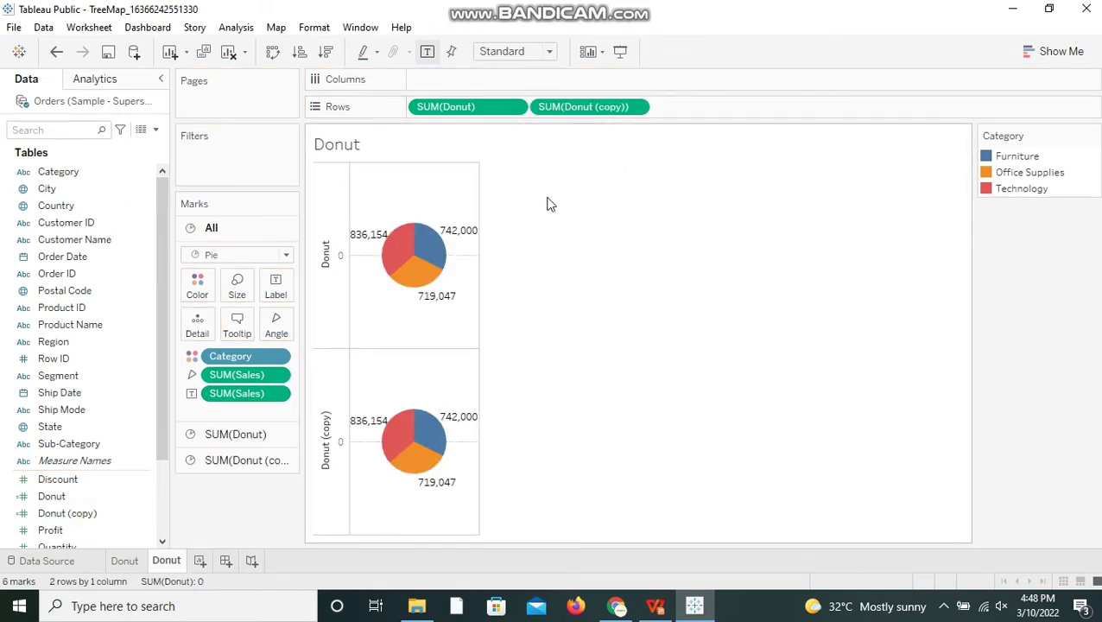
- Combine the two Donut measures on a dual axis and change the duplicate's mark type to Circle
right_click(602, 108)
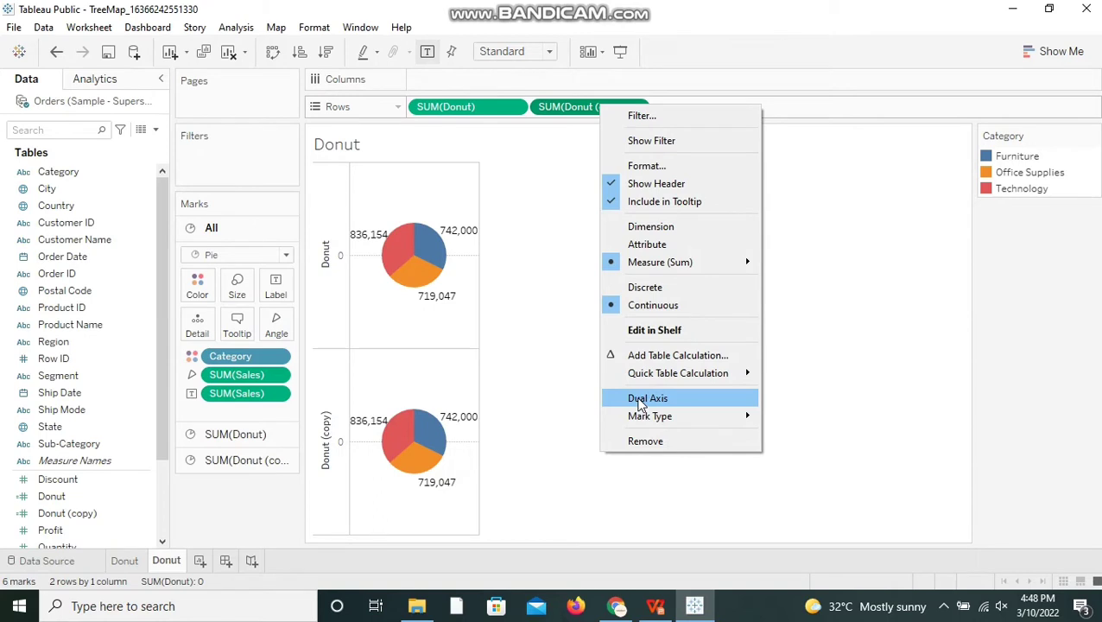
click(640, 401)
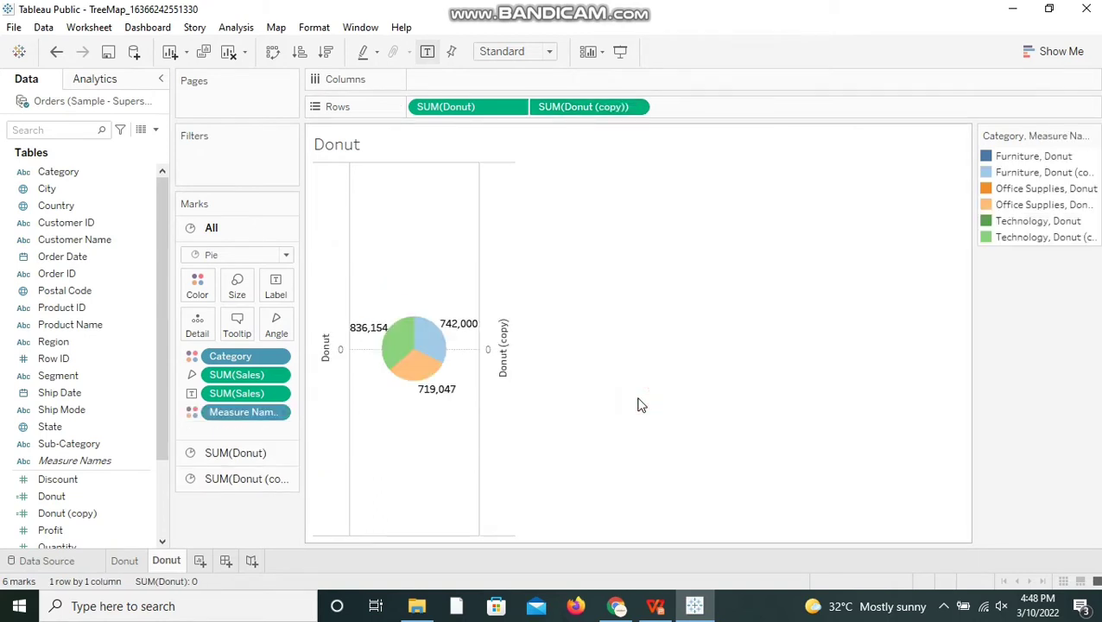
click(256, 456)
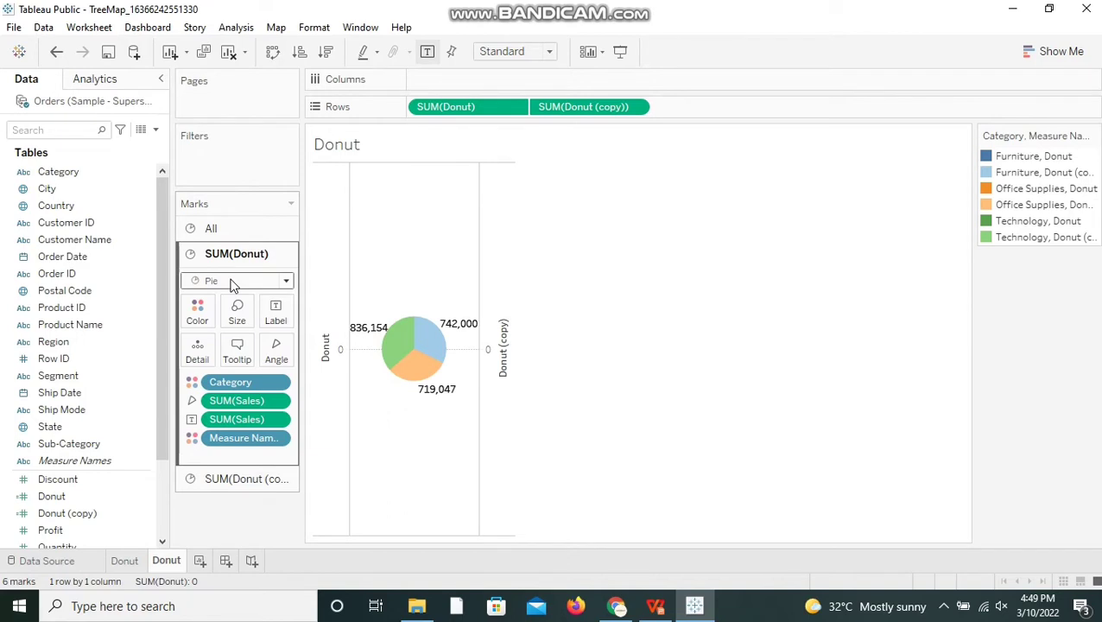
click(226, 479)
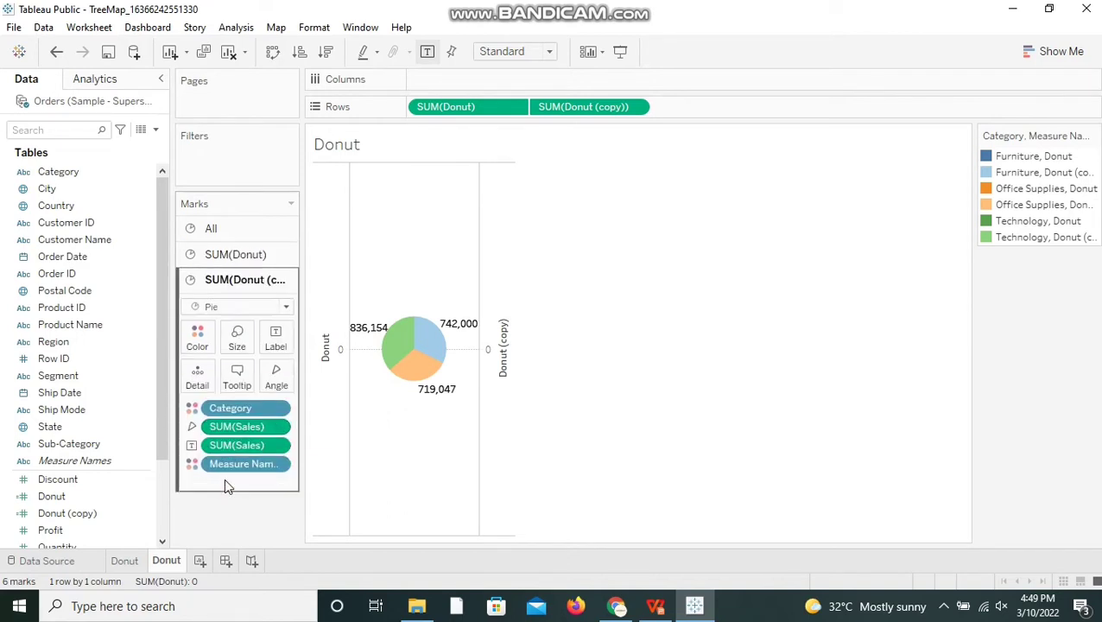
click(221, 307)
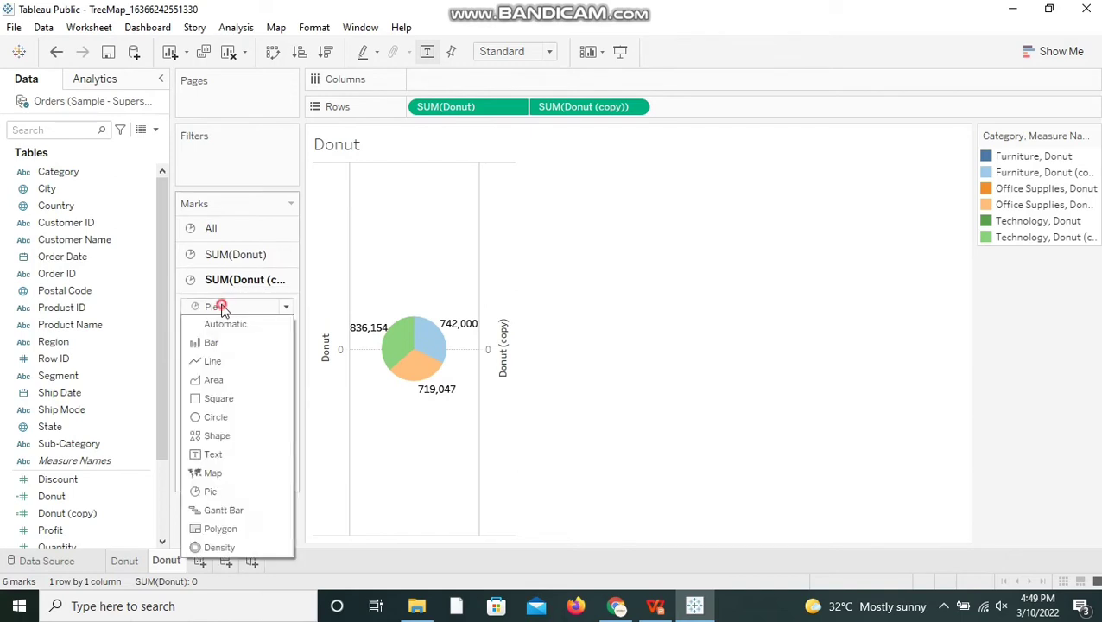
click(239, 416)
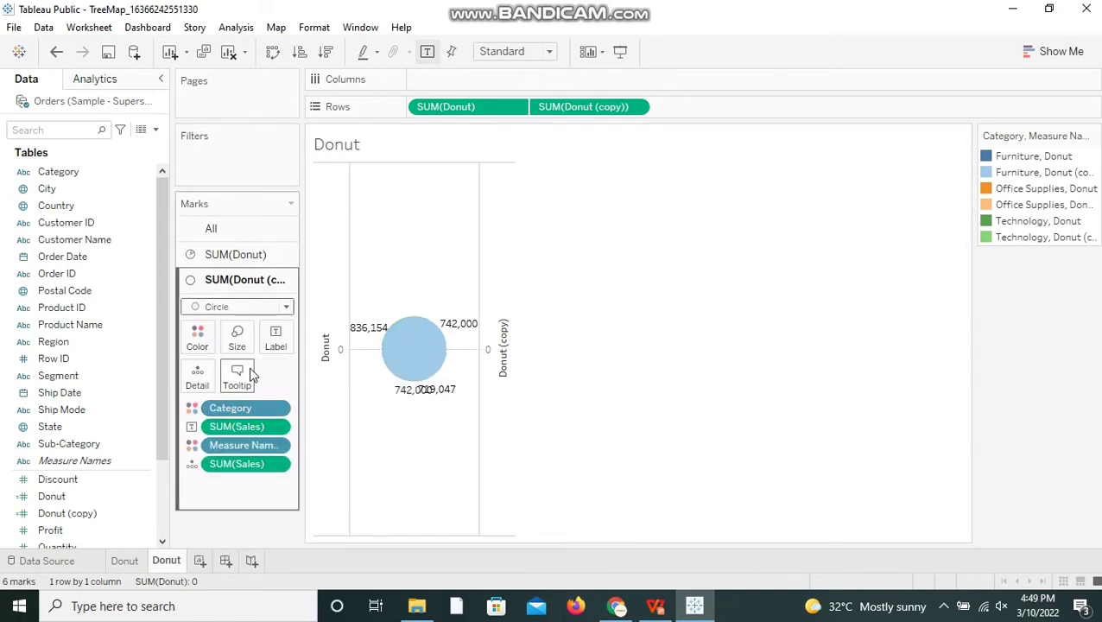
- Shrink the duplicate's circle marks slightly and enlarge the SUM(Donut) pie so that it forms a wider ring
click(237, 343)
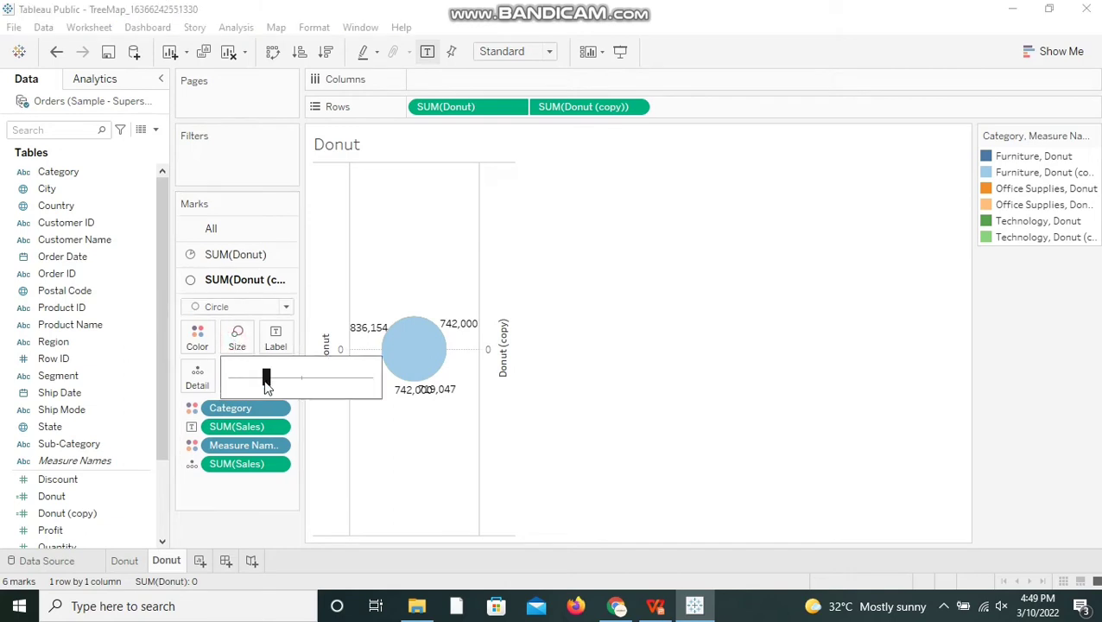
mouse_move(251, 384)
mouse_down()
mouse_move(239, 382)
mouse_move(255, 379)
mouse_up()
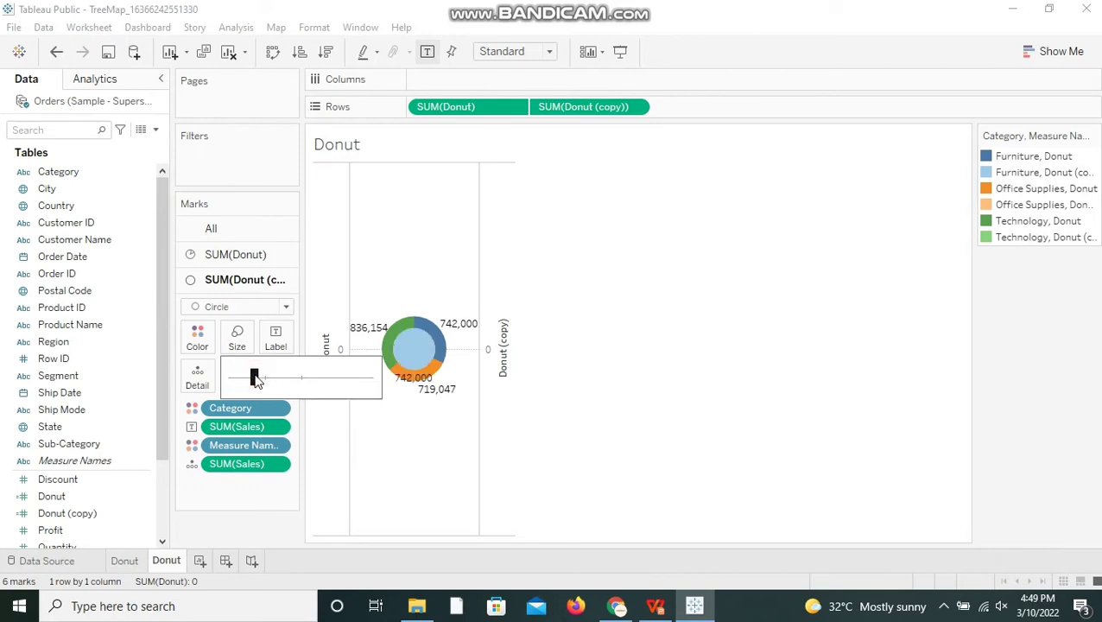
click(572, 455)
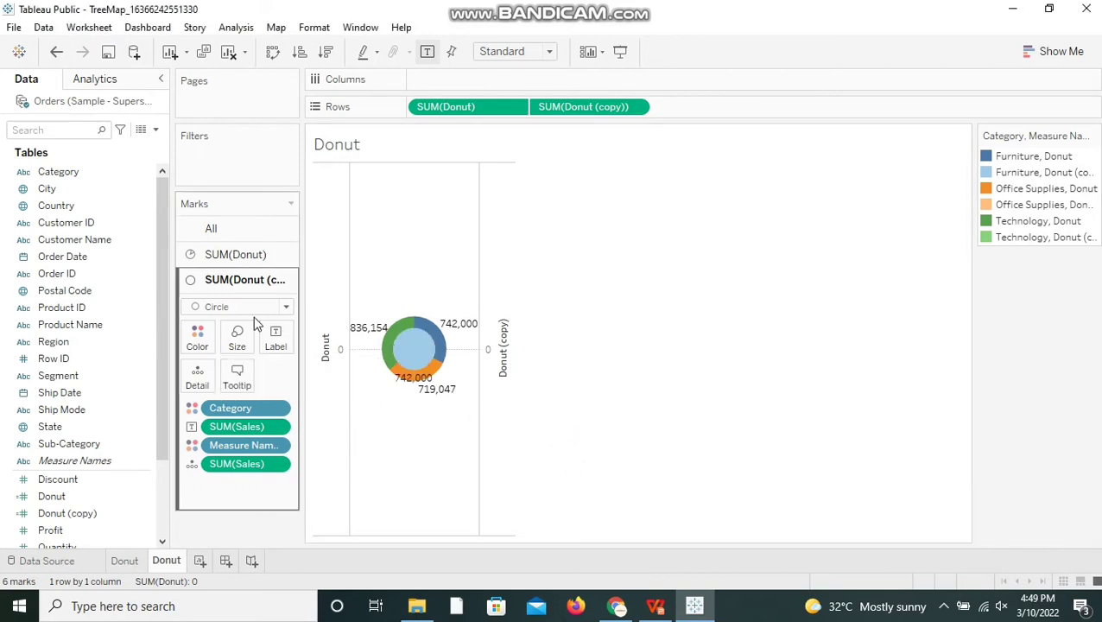
click(230, 255)
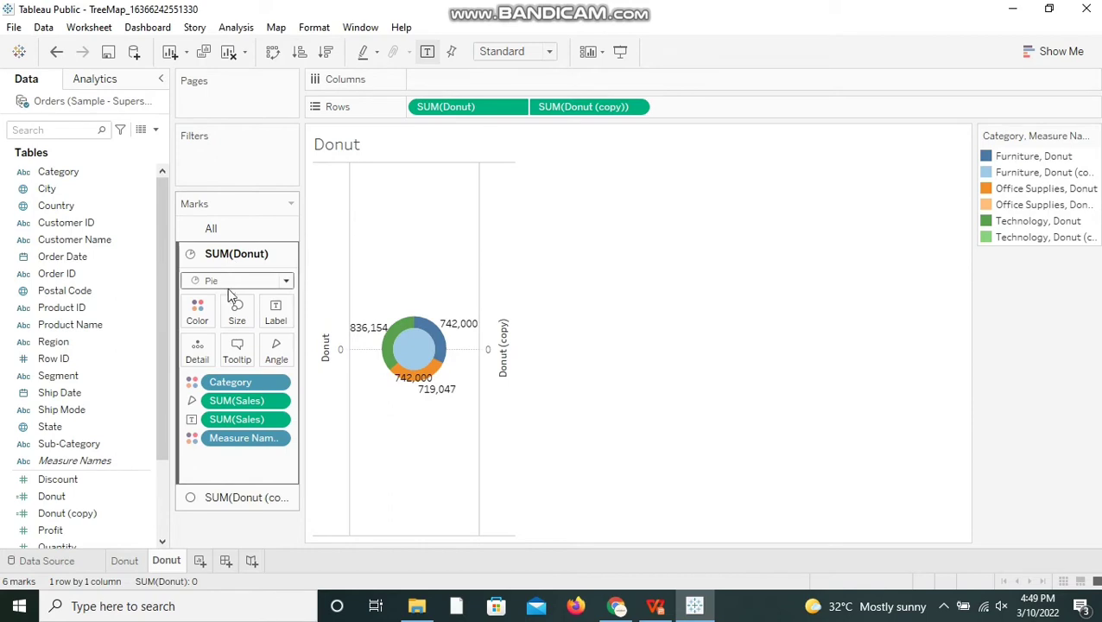
click(237, 309)
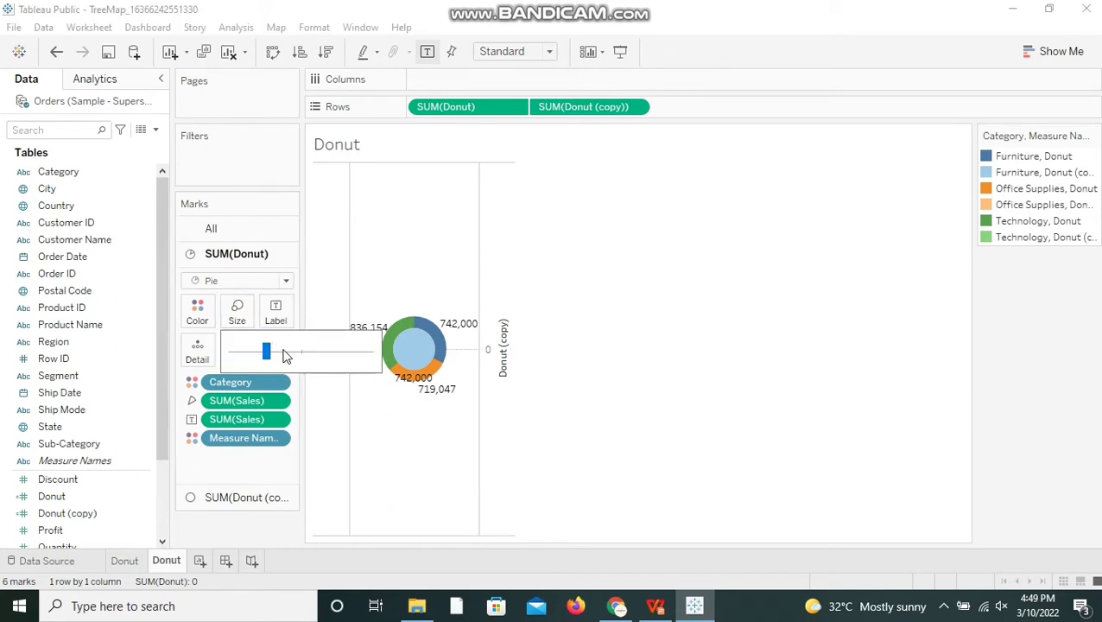
click(282, 350)
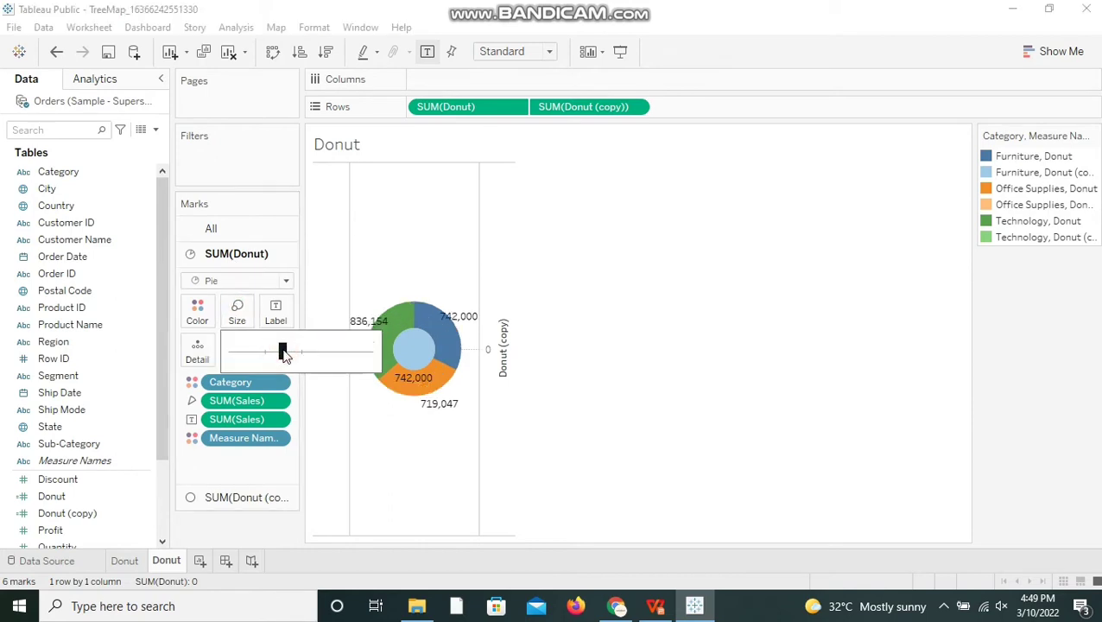
click(621, 380)
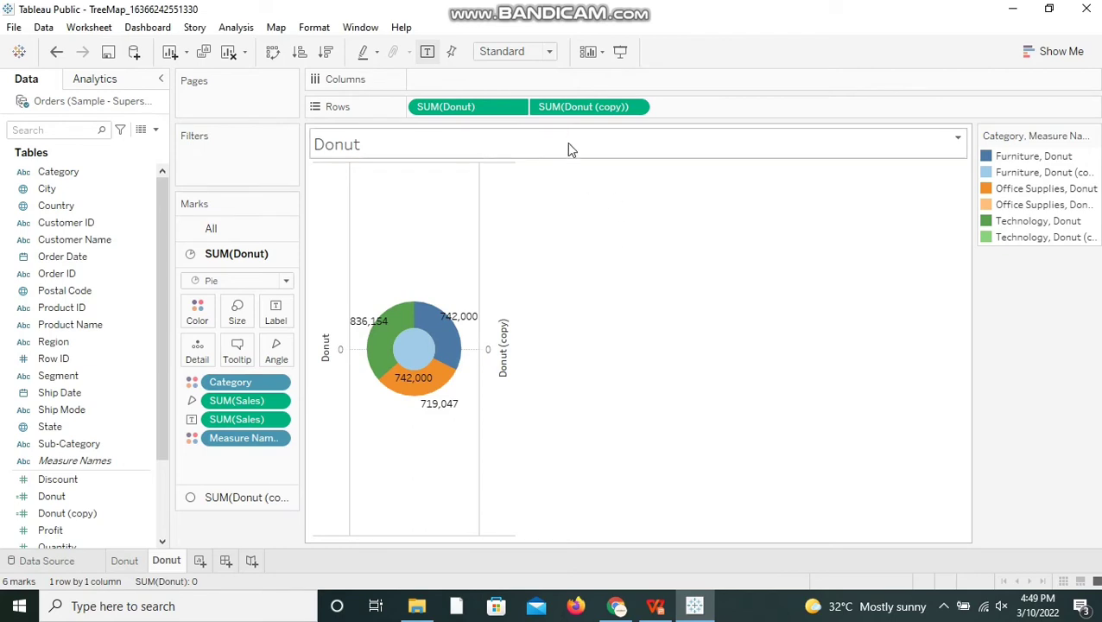
- Fit the donut chart to Entire View
right_click(480, 247)
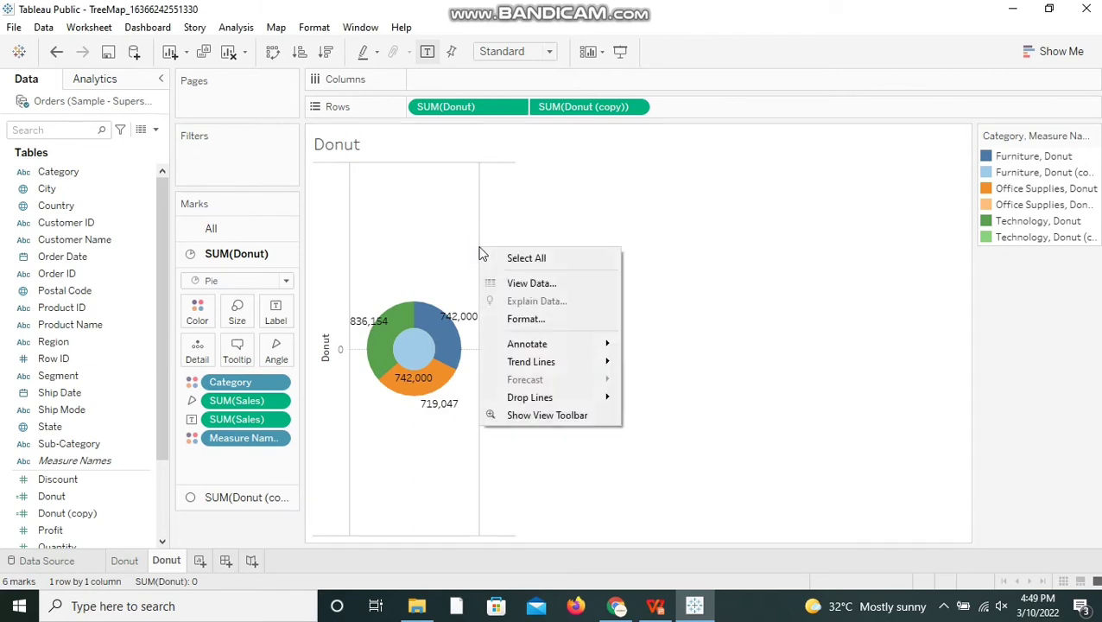
click(584, 134)
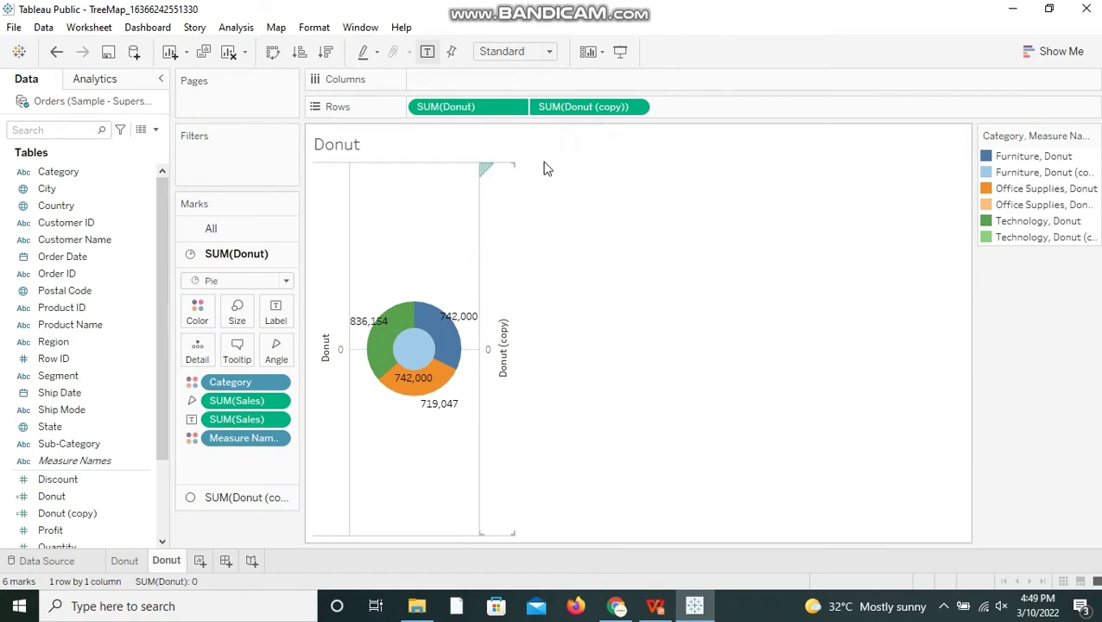
click(497, 51)
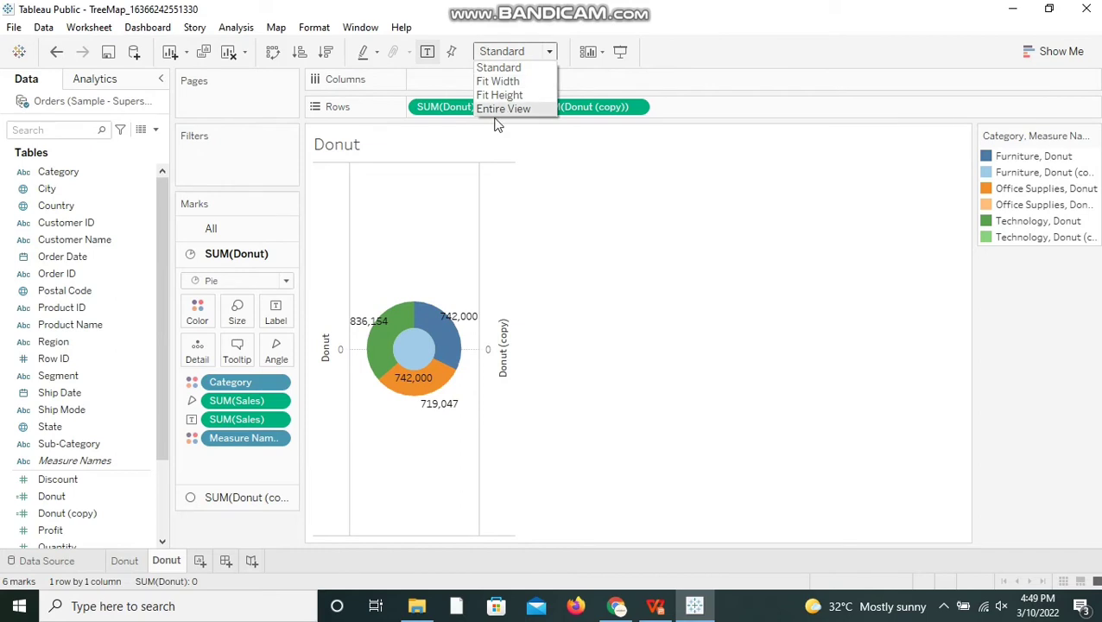
click(501, 109)
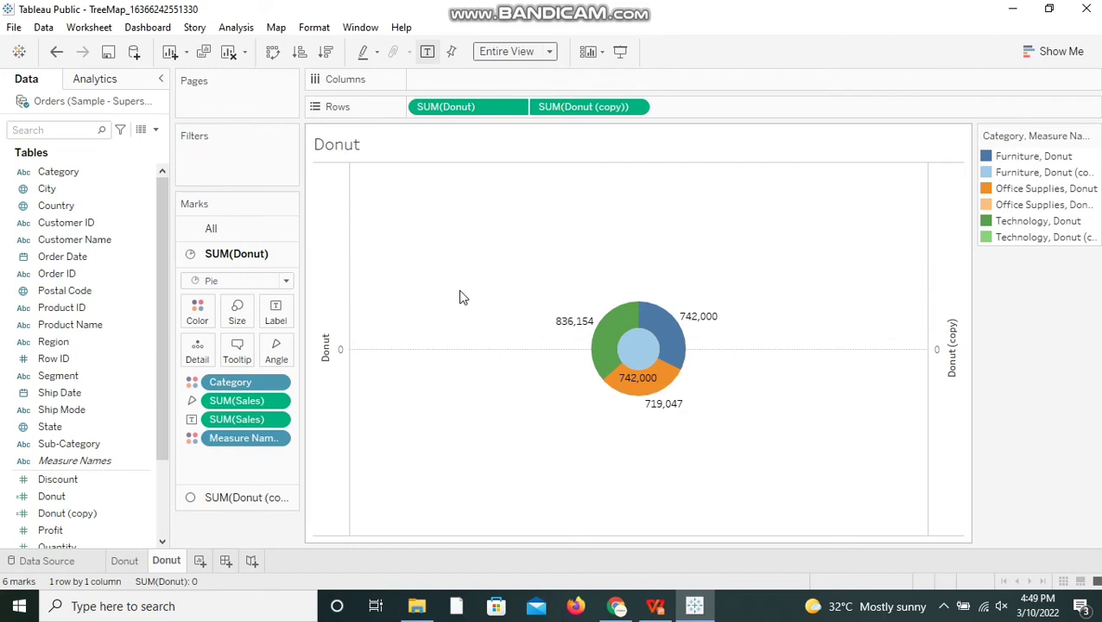
- Remove Category and Measure Names from the marks of the duplicate SUM(Donut (copy)) circle
click(278, 498)
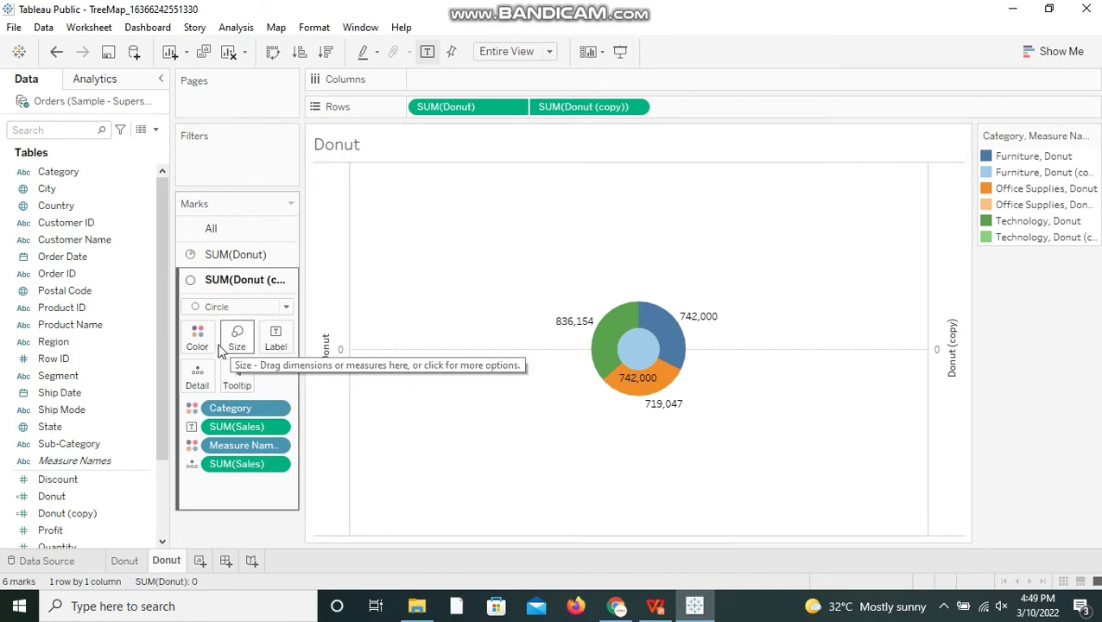
right_click(232, 411)
click(258, 397)
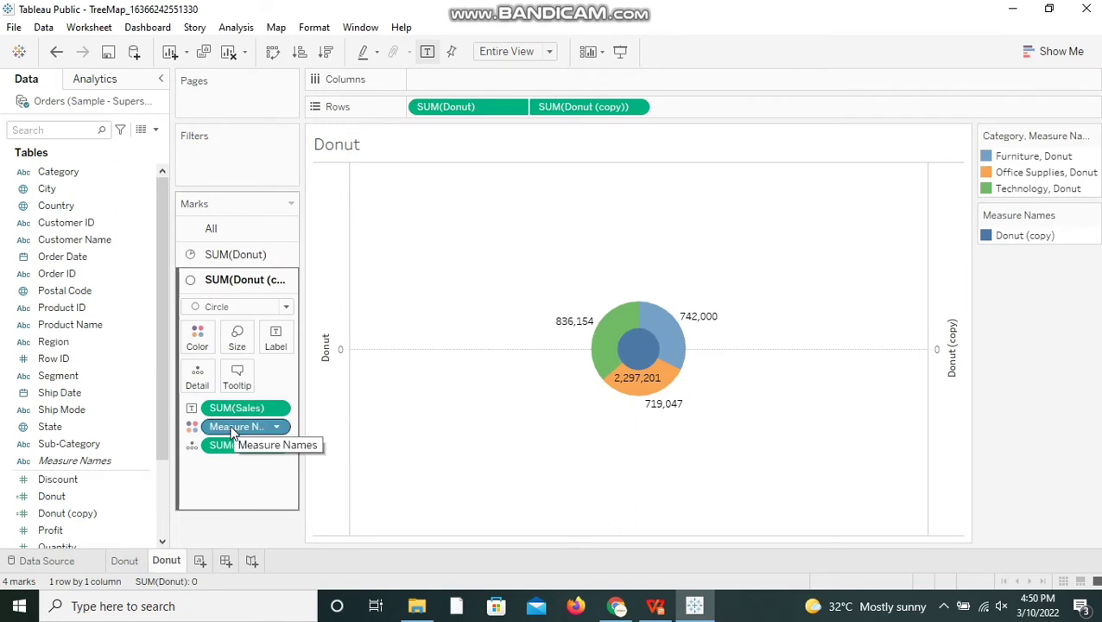
right_click(231, 430)
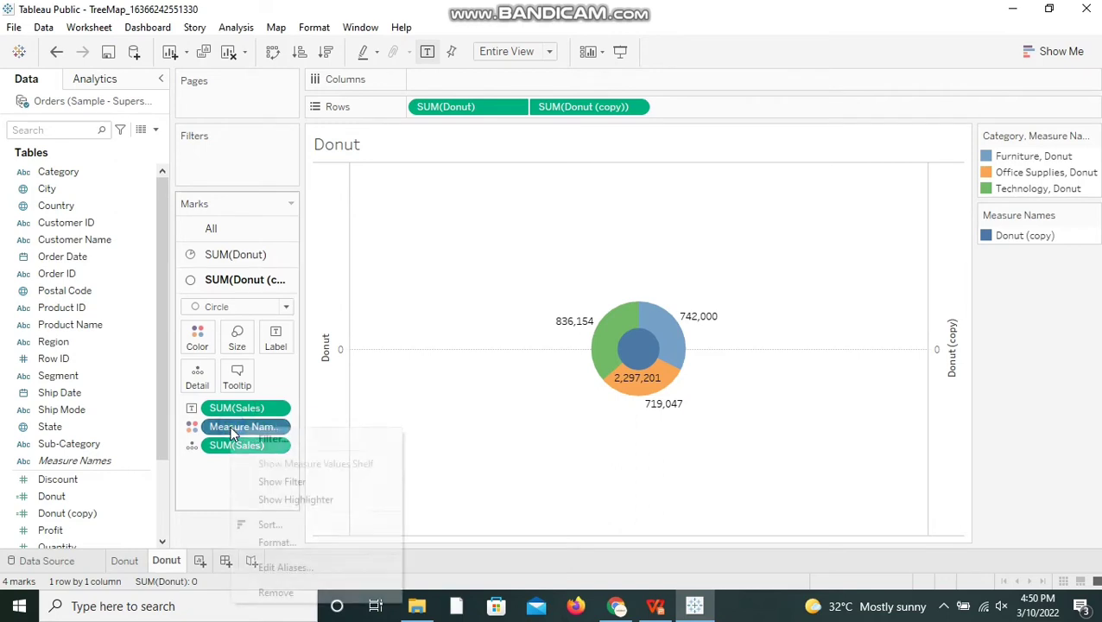
click(250, 593)
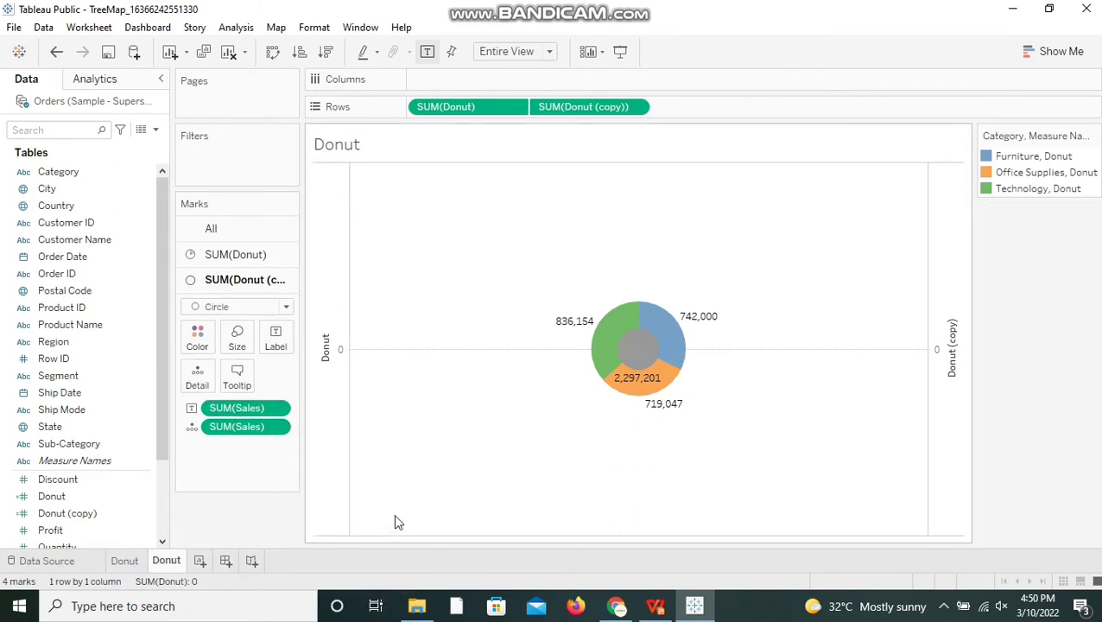
- Color the duplicate's inner circle white to form the donut hole
click(197, 341)
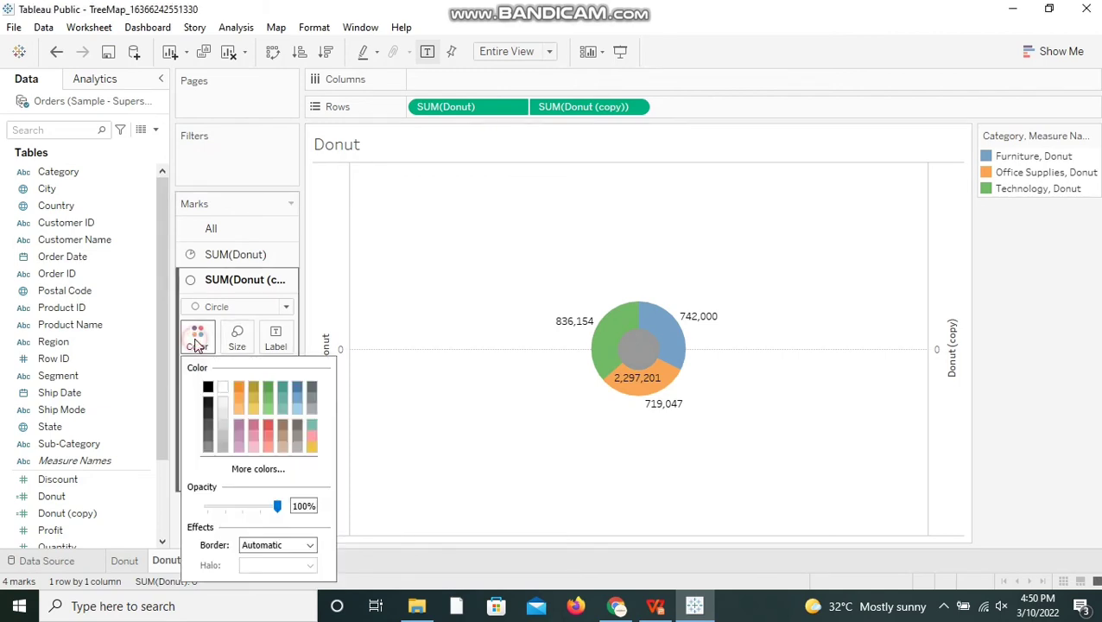
click(223, 389)
click(508, 402)
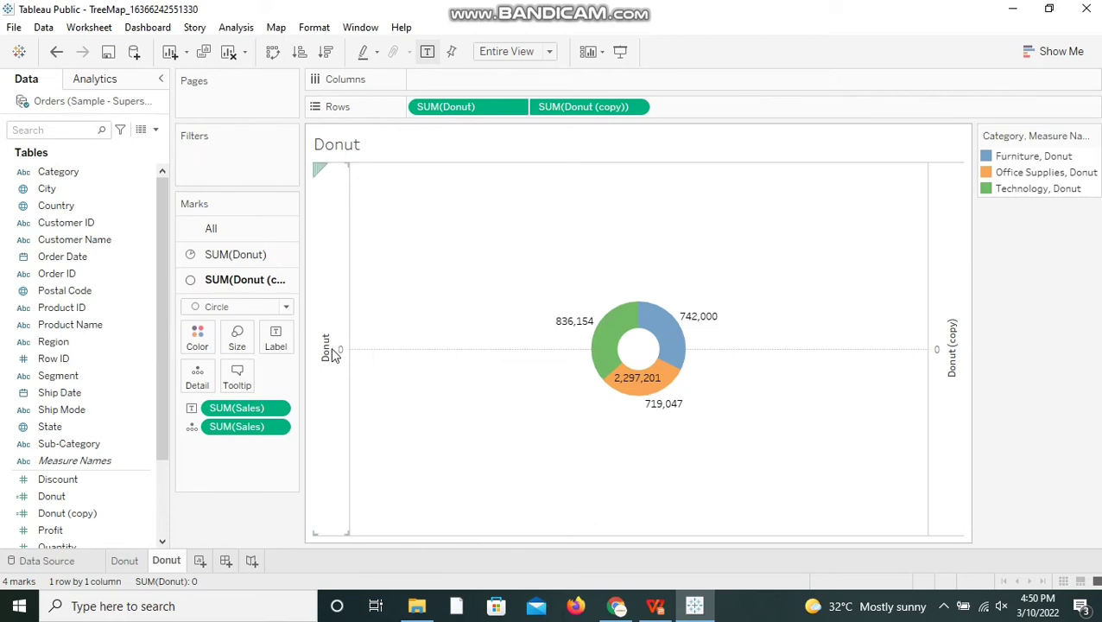
- Hide the axis headers of both the Donut (copy) and Donut measures
right_click(945, 374)
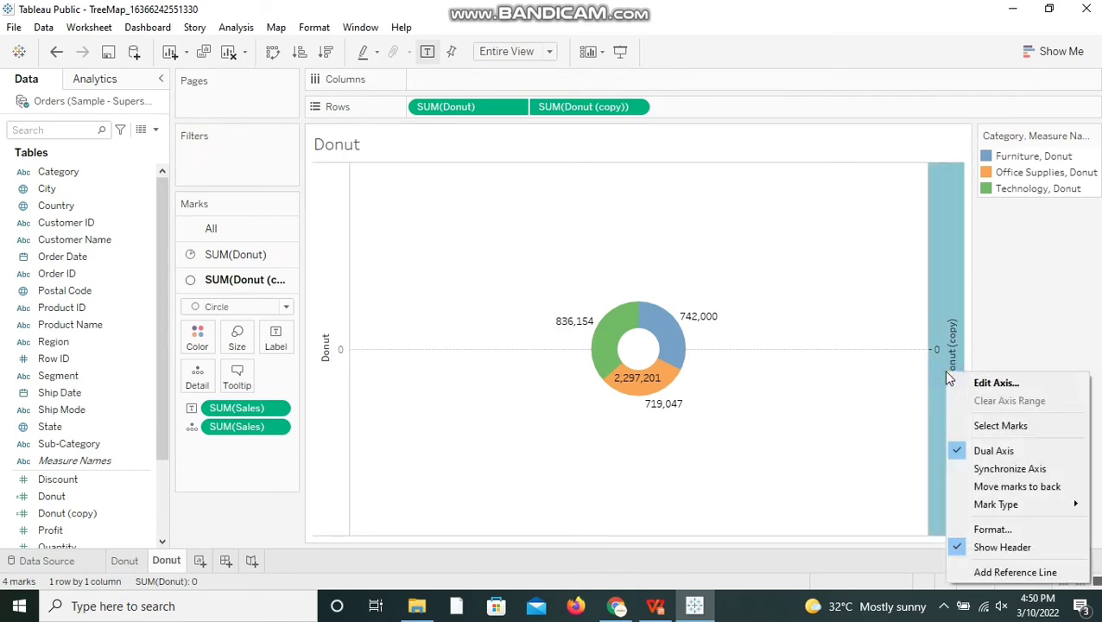
click(957, 548)
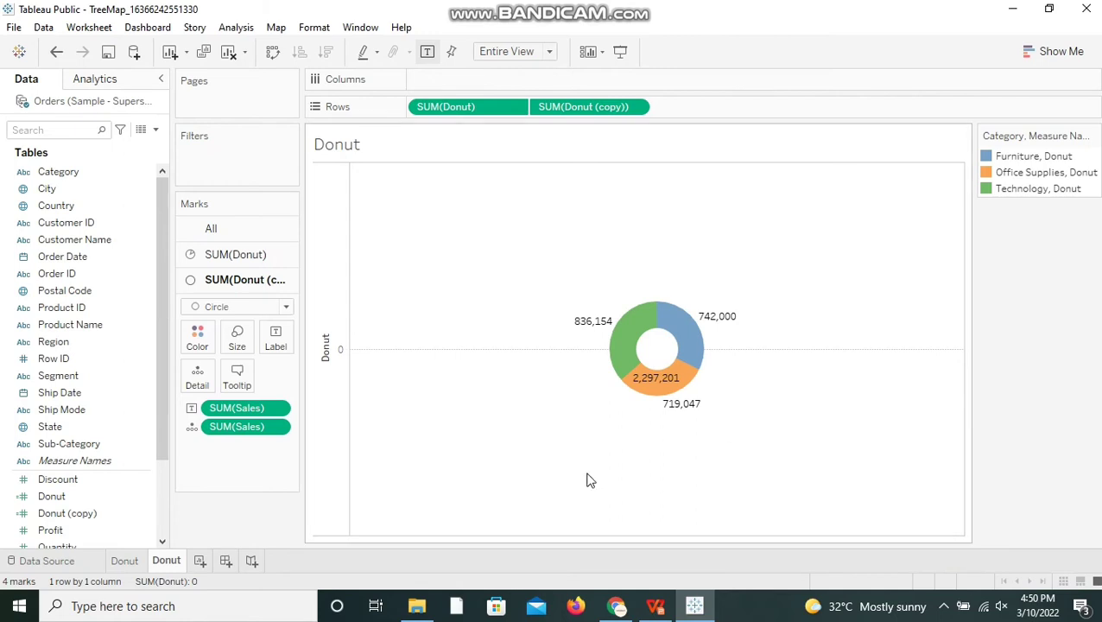
right_click(319, 354)
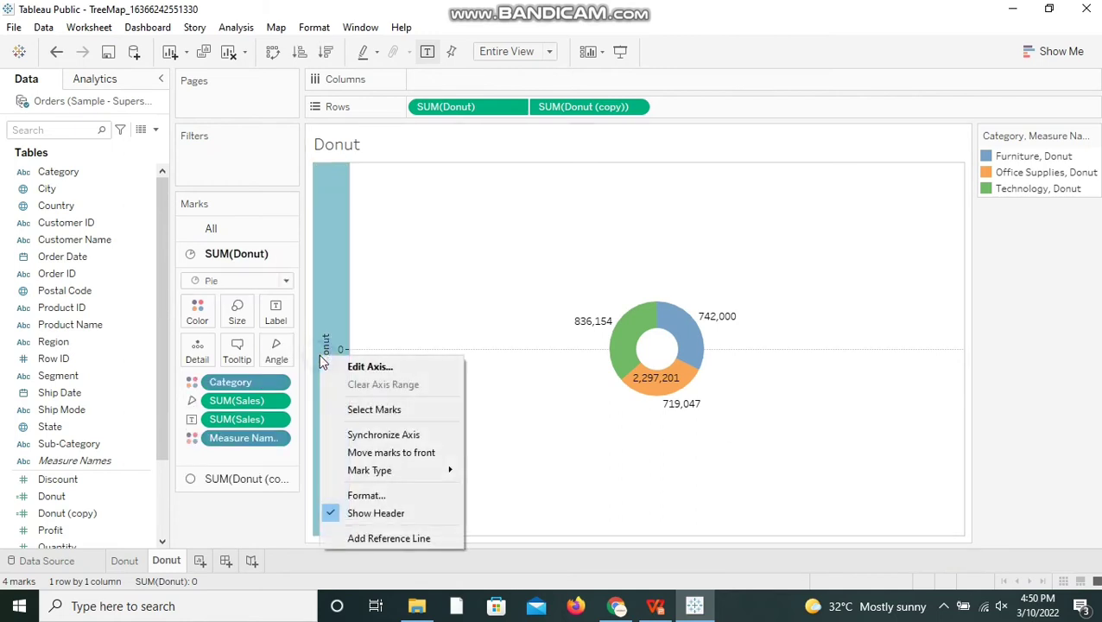
click(339, 514)
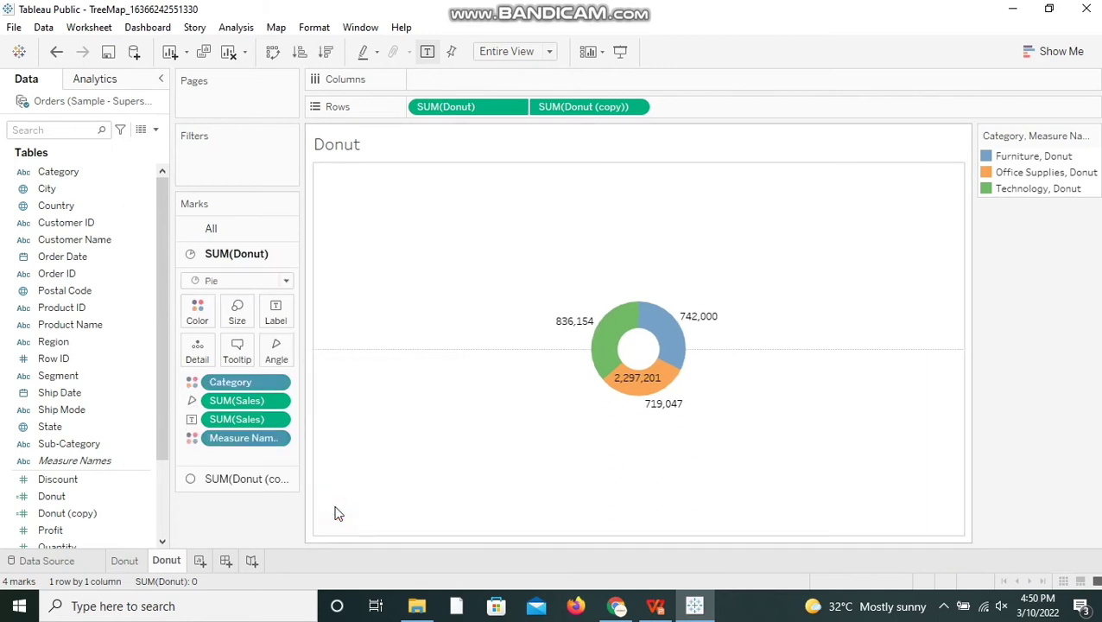
right_click(510, 352)
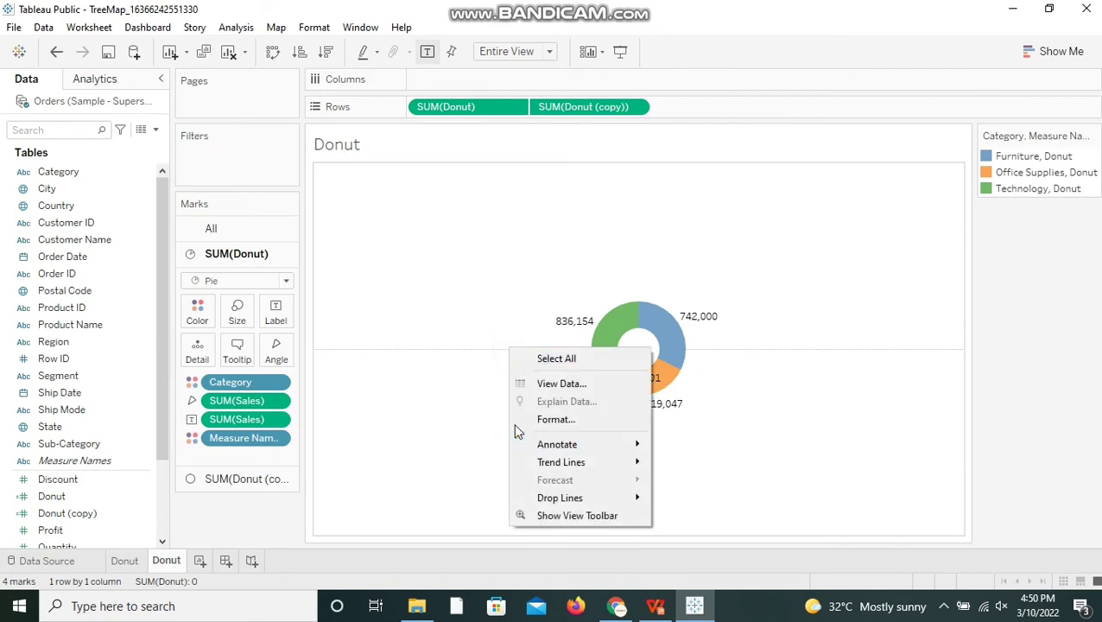
click(444, 347)
right_click(444, 347)
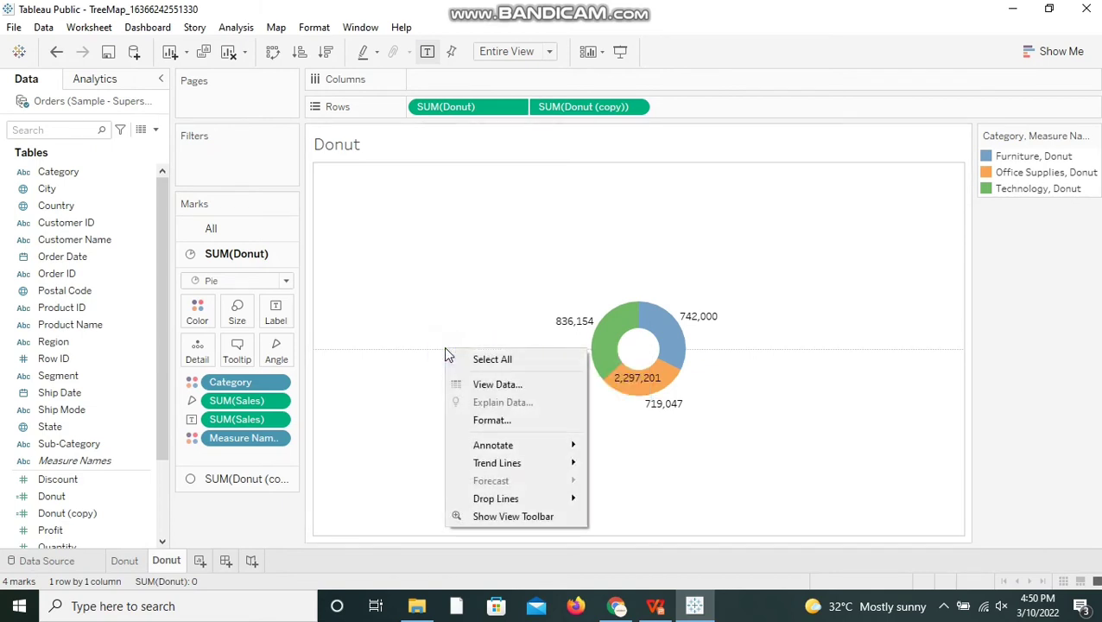
mouse_move(462, 450)
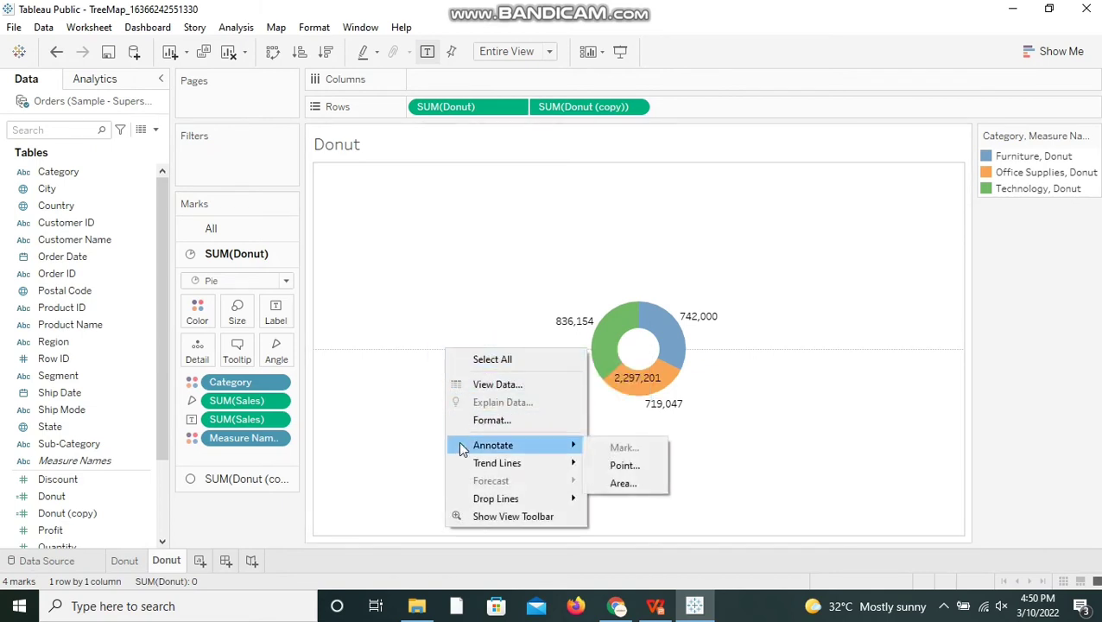
click(408, 354)
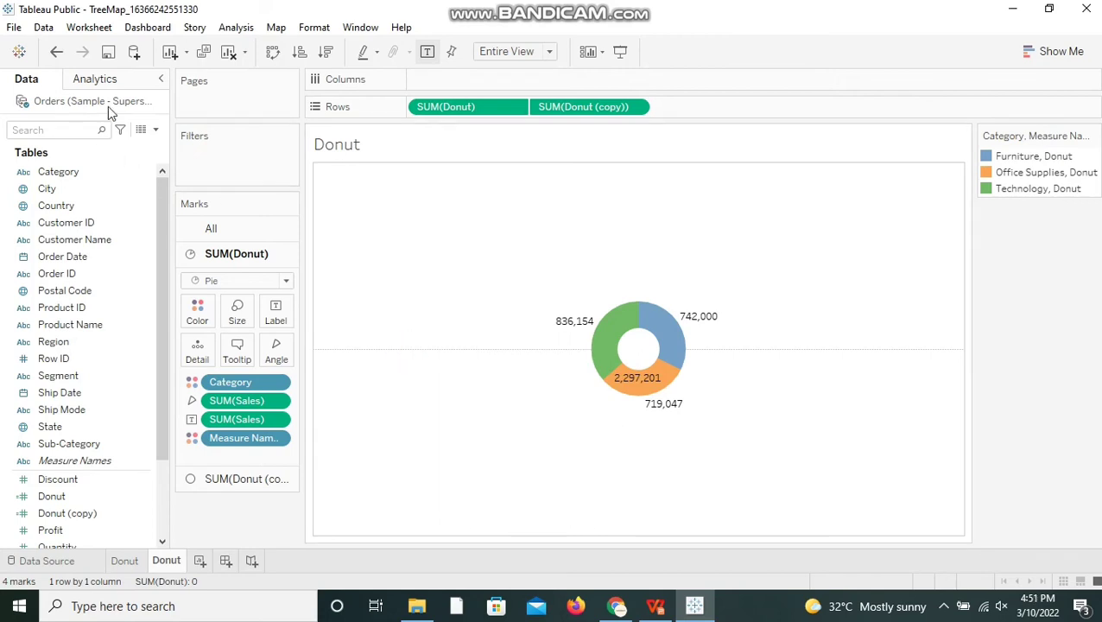
- Try to add a white per-pane reference line at the average of SUM(Donut), and undo it
click(111, 80)
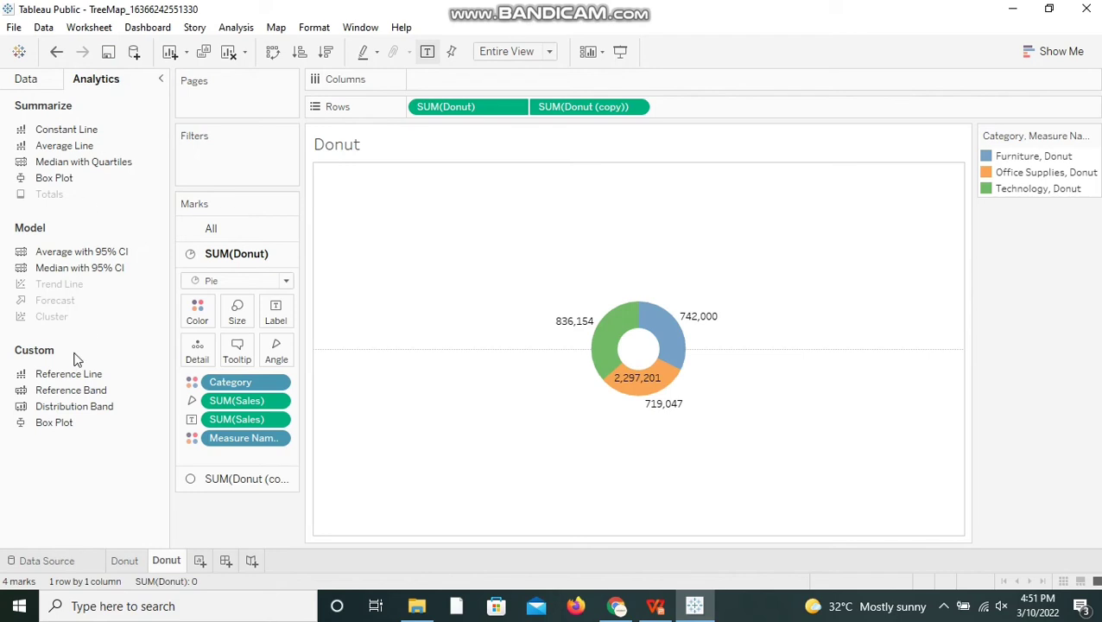
double_click(69, 382)
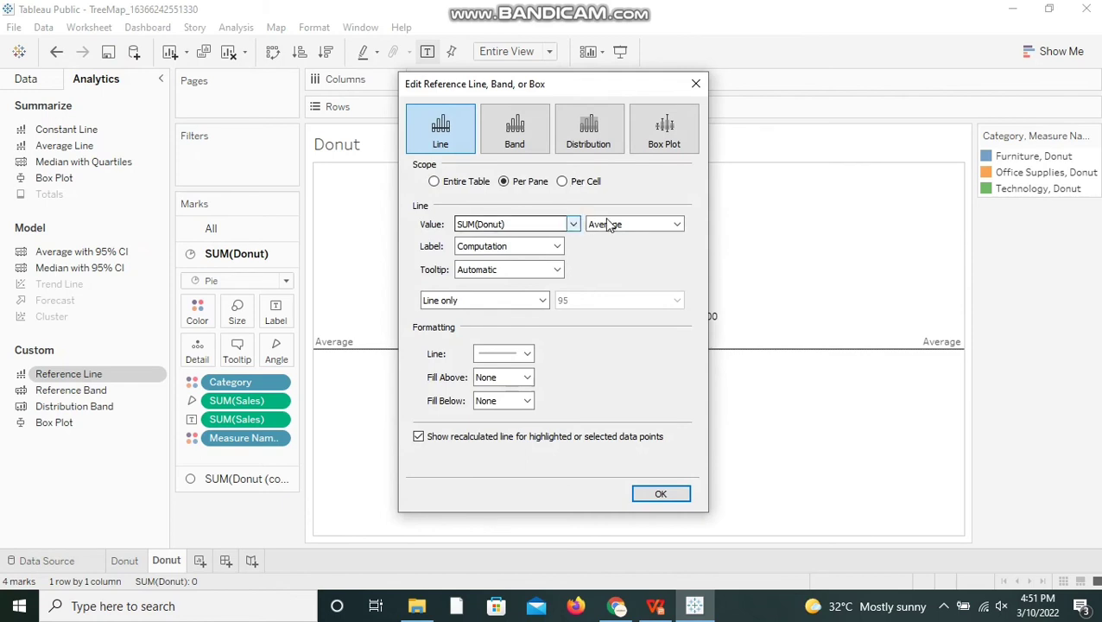
click(502, 359)
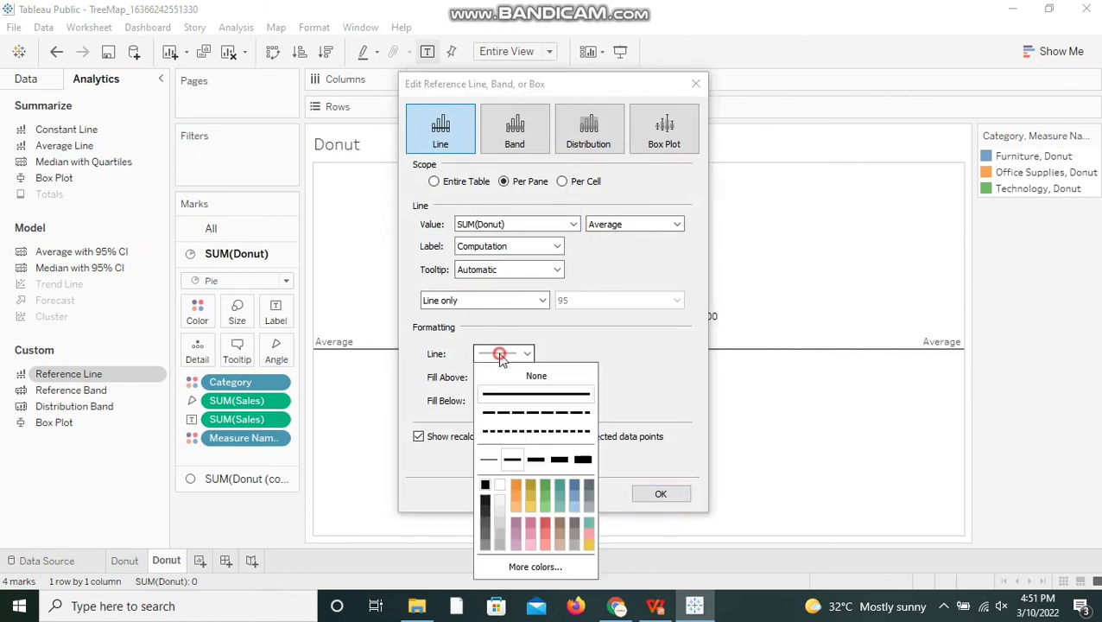
click(499, 486)
click(659, 492)
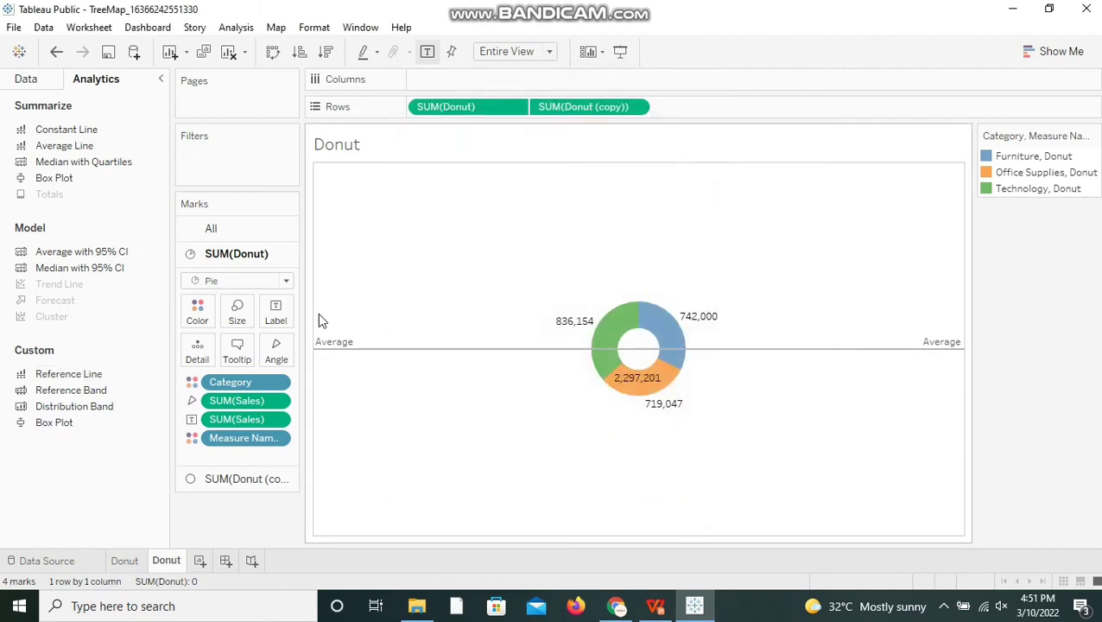
key(ctrl+z)
key(ctrl+z)
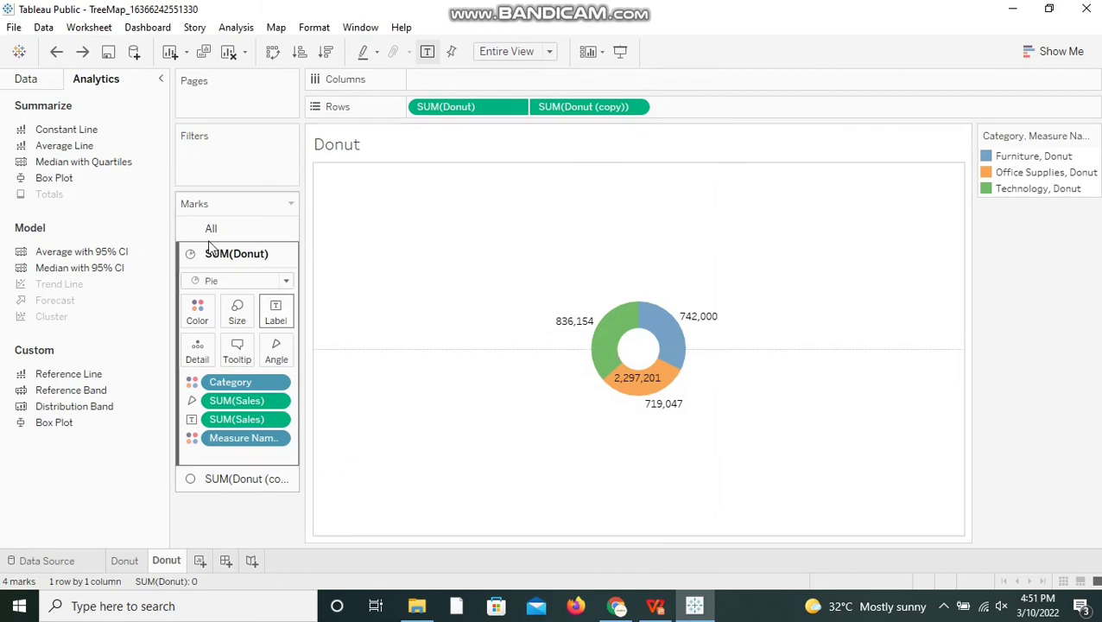
right_click(374, 347)
click(389, 231)
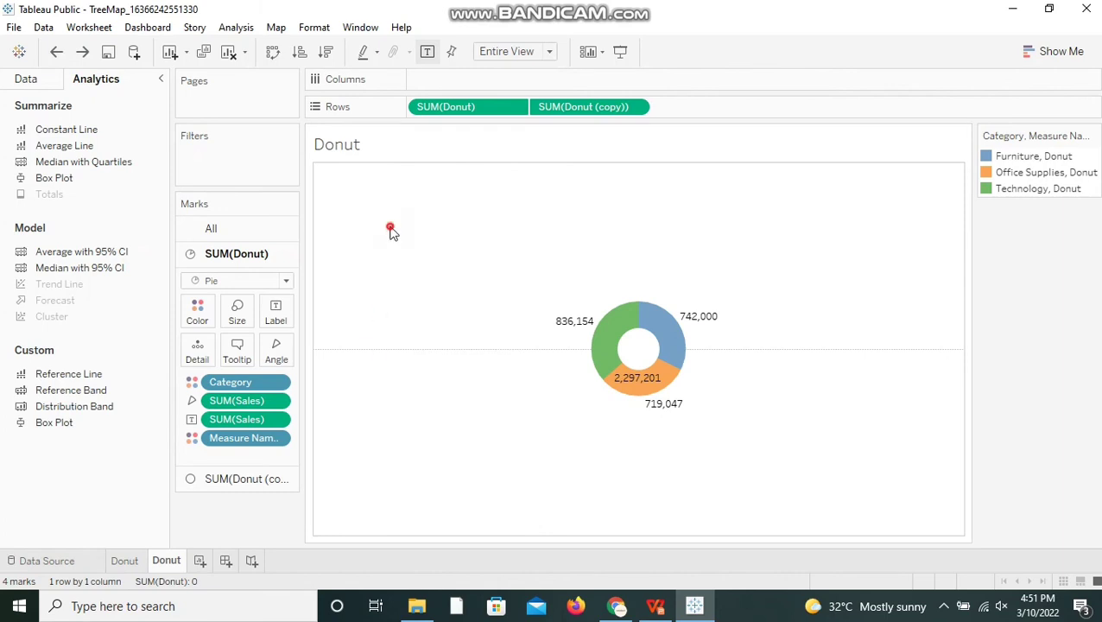
click(26, 78)
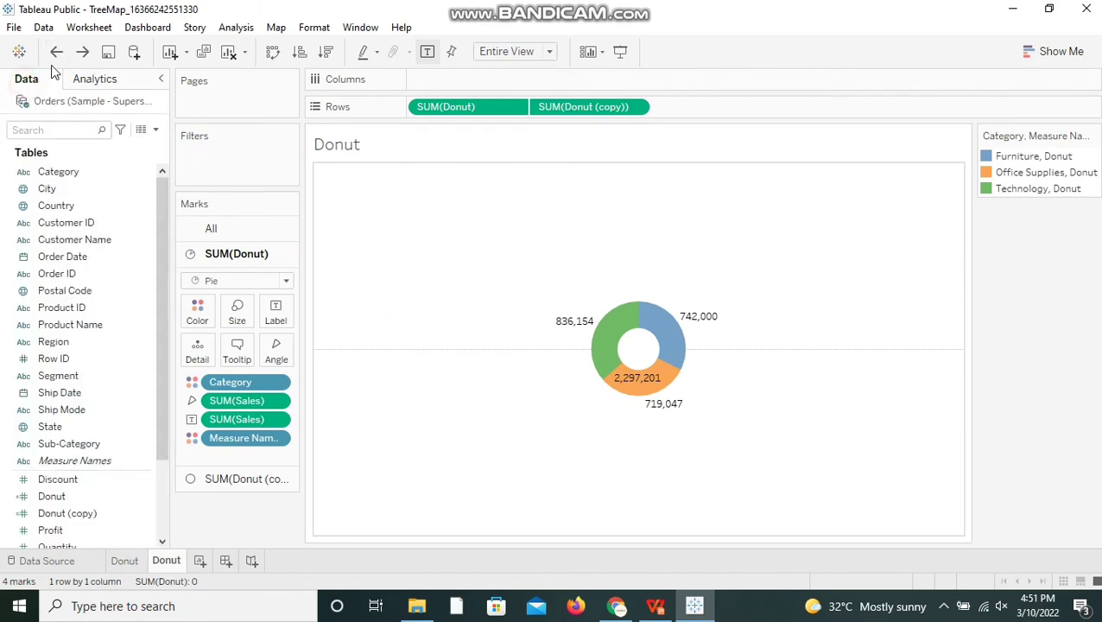
click(90, 27)
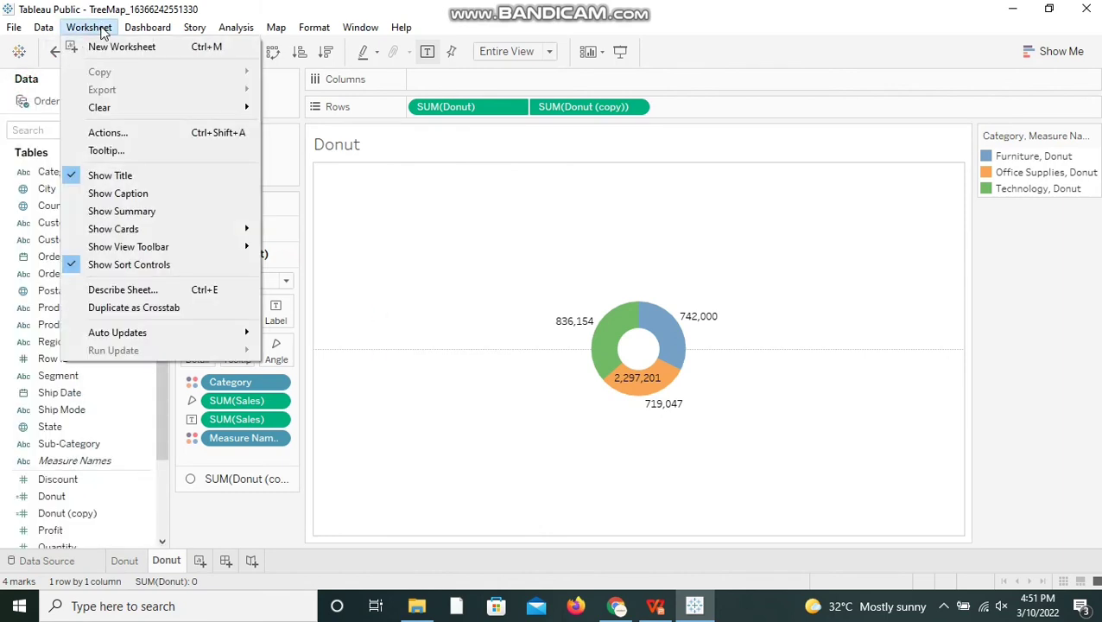
mouse_move(147, 27)
click(471, 236)
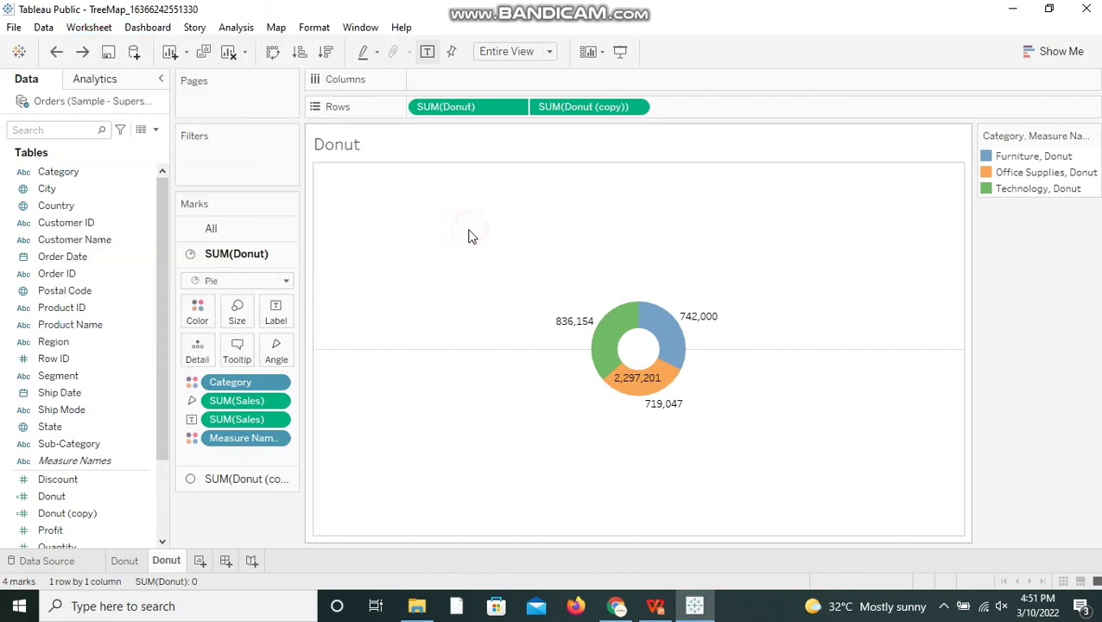
- Set the sheet's Zero Lines to None in the line formatting, and close the formatting settings
click(320, 31)
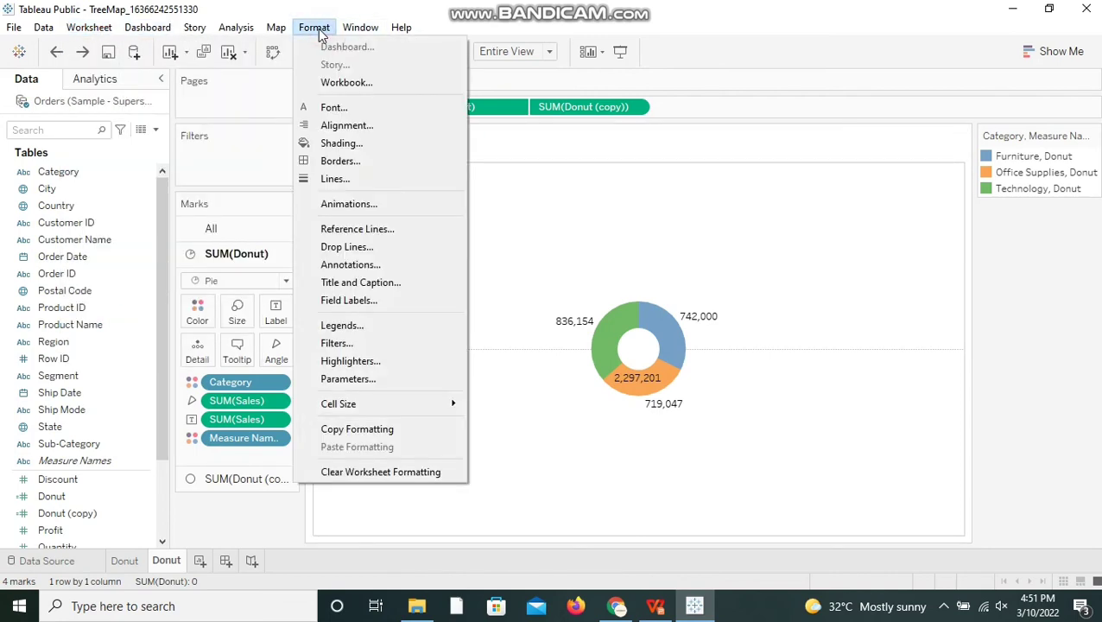
click(343, 180)
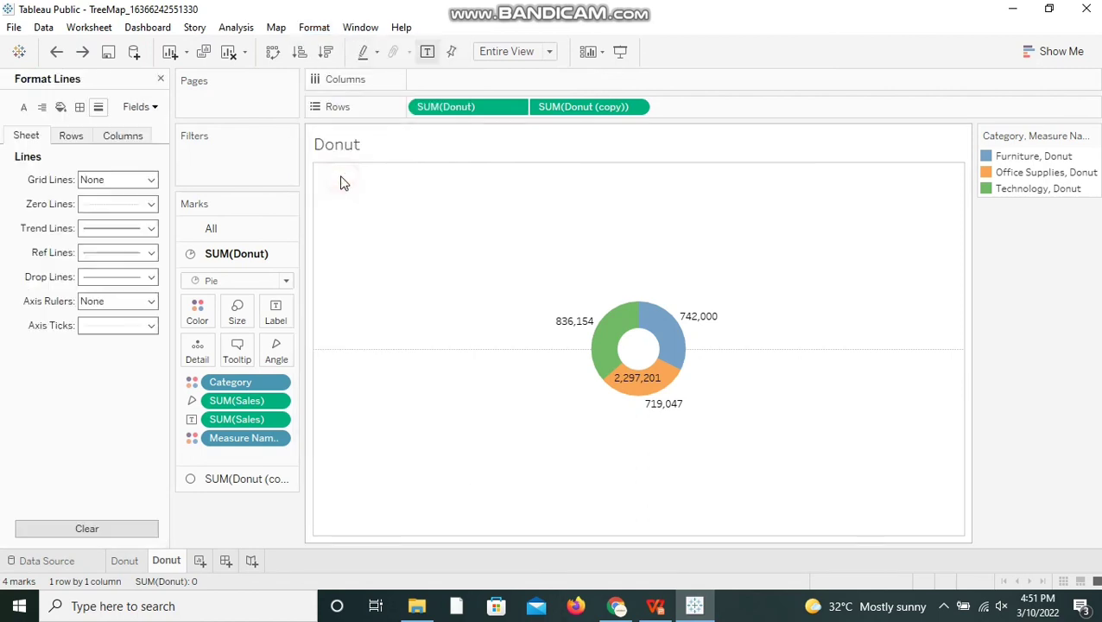
click(92, 208)
click(118, 230)
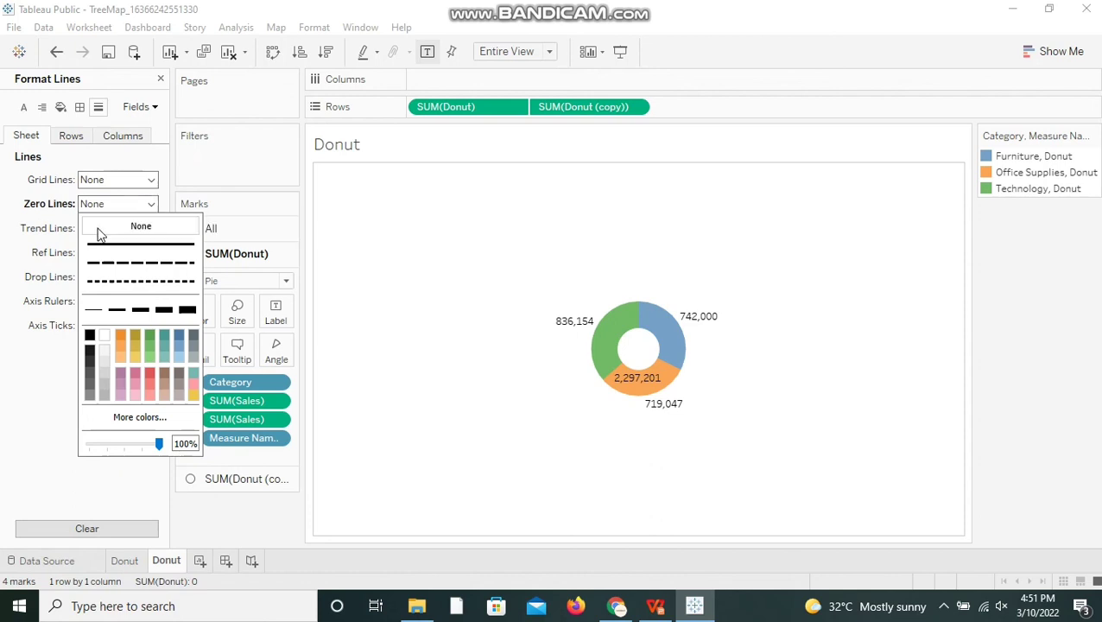
click(445, 337)
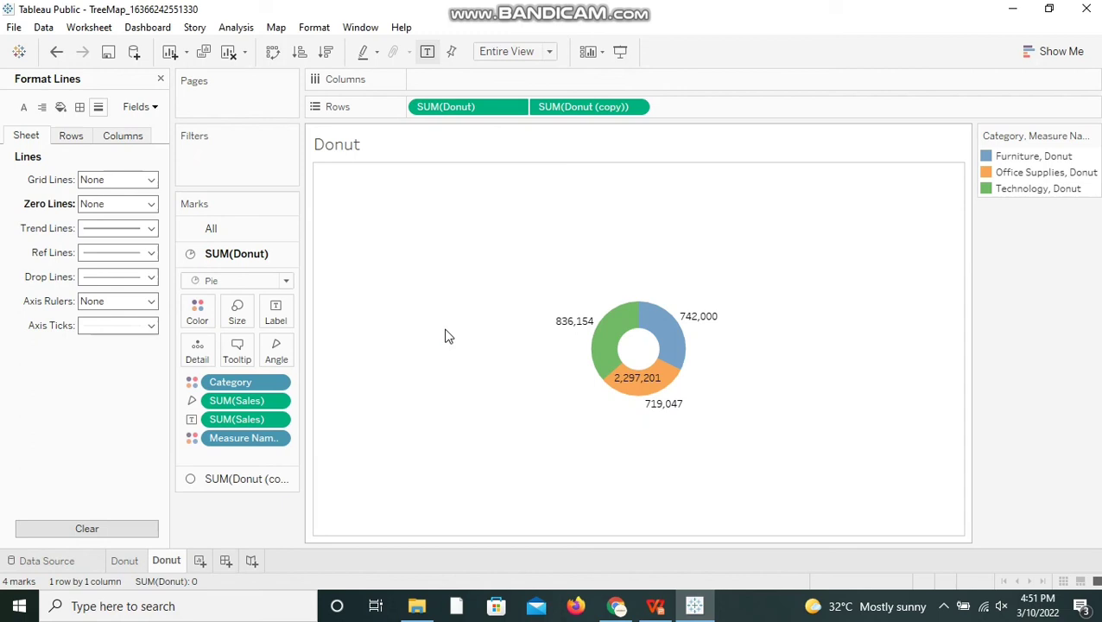
click(162, 79)
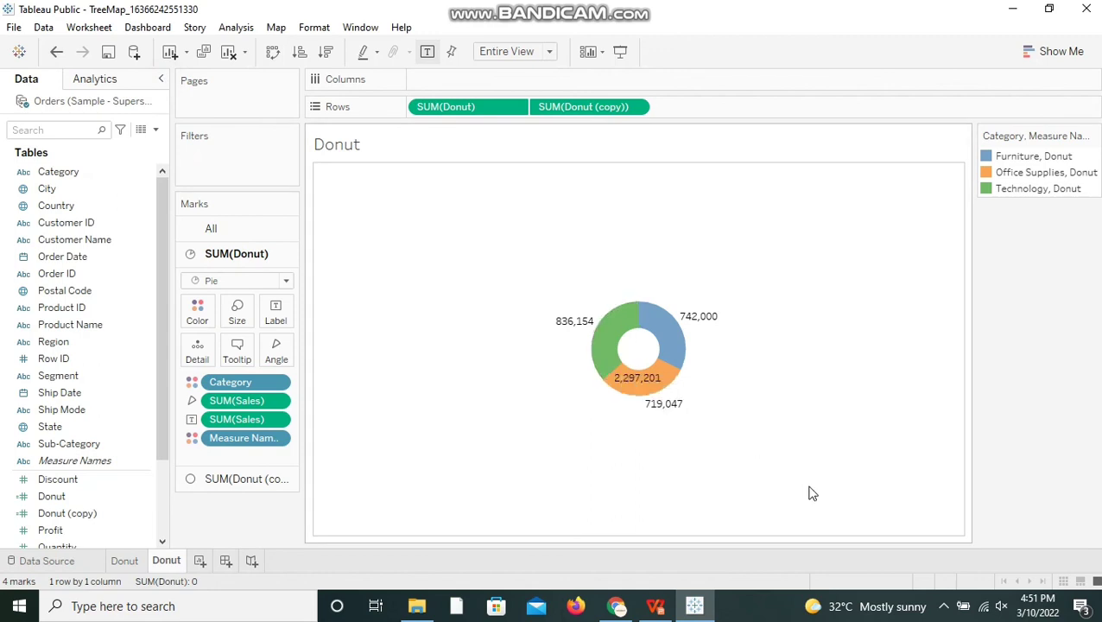